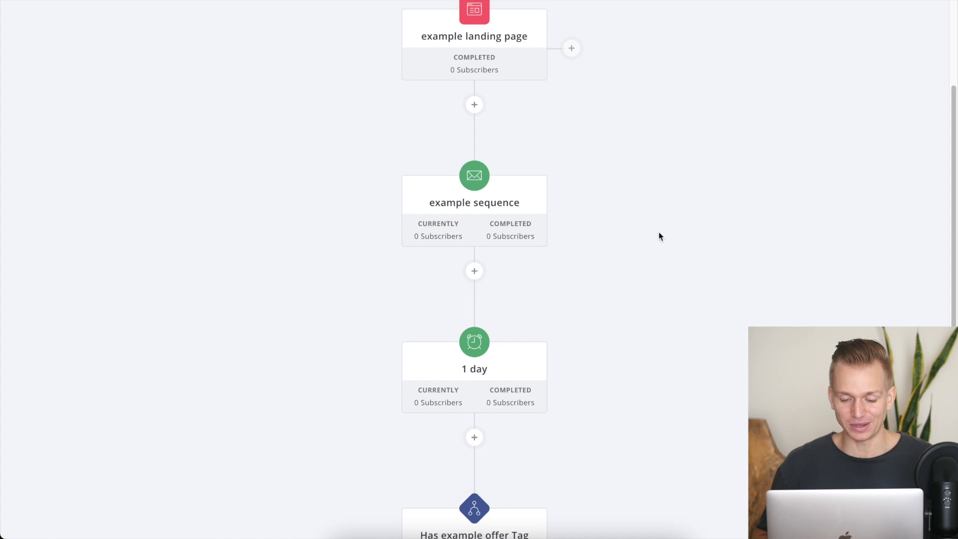
Review the ConvertKit automation from the example landing page down to its tag condition, including the options for adding a step after the 1 day delay
{"action": "scroll", "coordinate": [658, 233], "scroll_direction": "up", "scroll_amount": 5}
{"action": "scroll", "coordinate": [659, 236], "scroll_direction": "down", "scroll_amount": 3}
{"action": "scroll", "coordinate": [659, 236], "scroll_direction": "down", "scroll_amount": 7}
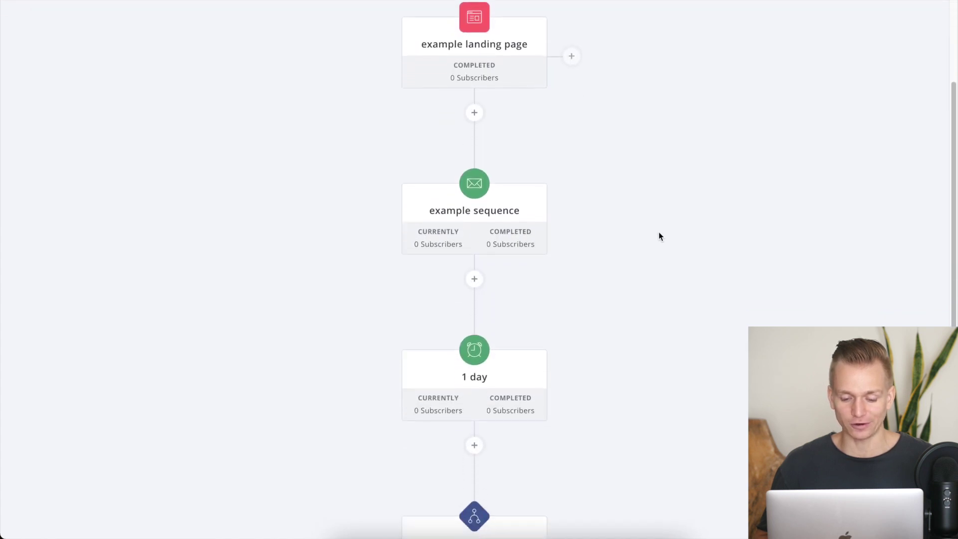
{"action": "scroll", "coordinate": [659, 233], "scroll_direction": "up", "scroll_amount": 6}
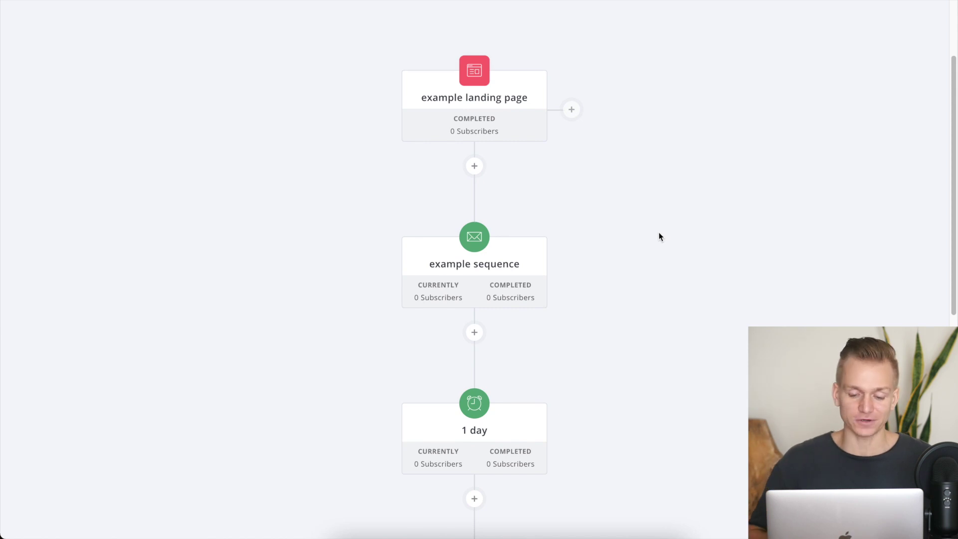
{"action": "scroll", "coordinate": [659, 237], "scroll_direction": "down", "scroll_amount": 3}
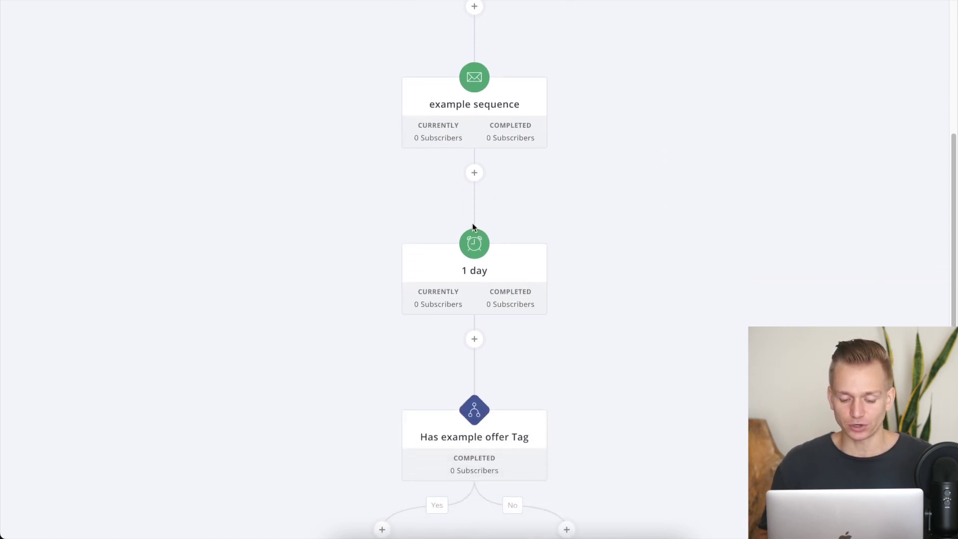
{"action": "scroll", "coordinate": [604, 344], "scroll_direction": "down", "scroll_amount": 4}
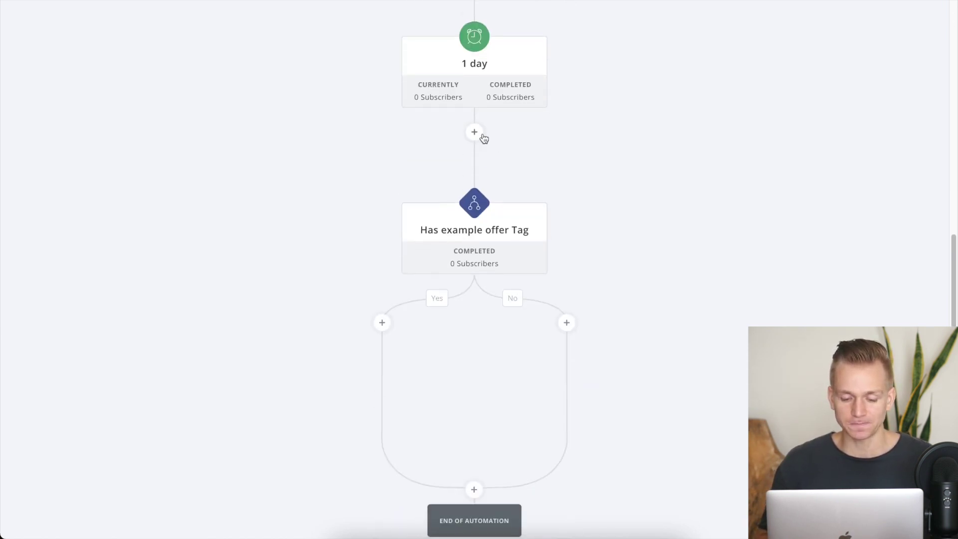
{"action": "left_click", "coordinate": [475, 133]}
{"action": "left_click", "coordinate": [553, 190]}
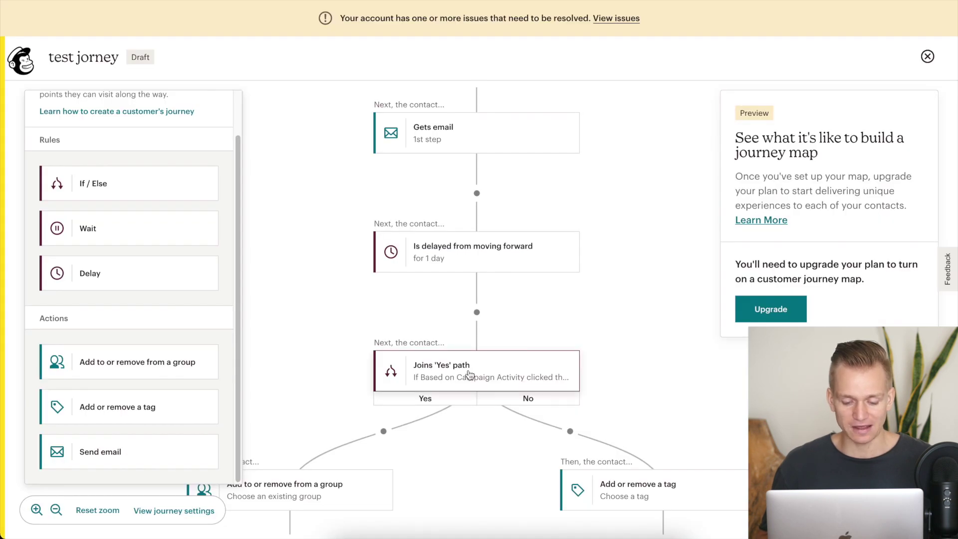
Switch to the Mailchimp journey and inspect the If / Else rule's condition types and campaign activity options, leaving the rule as it is
{"action": "left_click", "coordinate": [469, 373]}
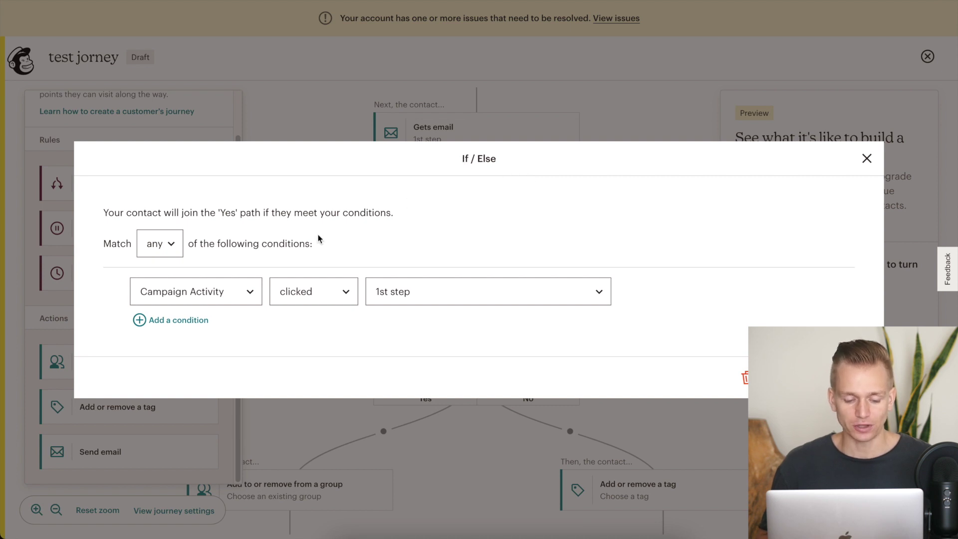
{"action": "left_click", "coordinate": [244, 291]}
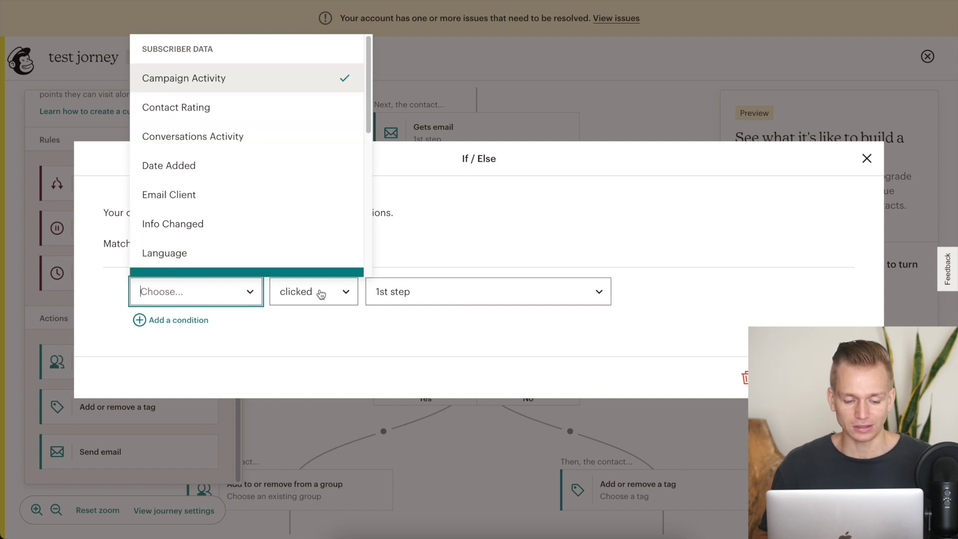
{"action": "left_click", "coordinate": [347, 343]}
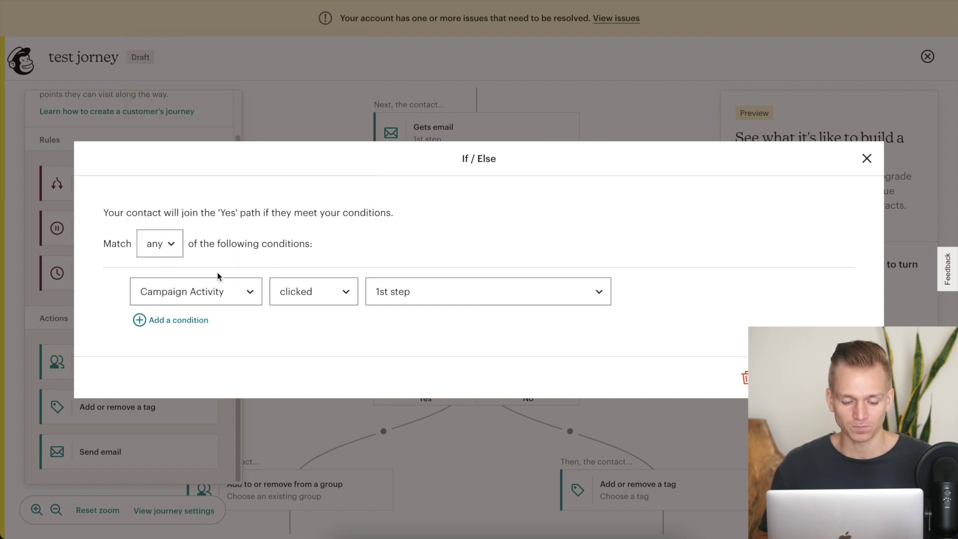
{"action": "left_click", "coordinate": [336, 293]}
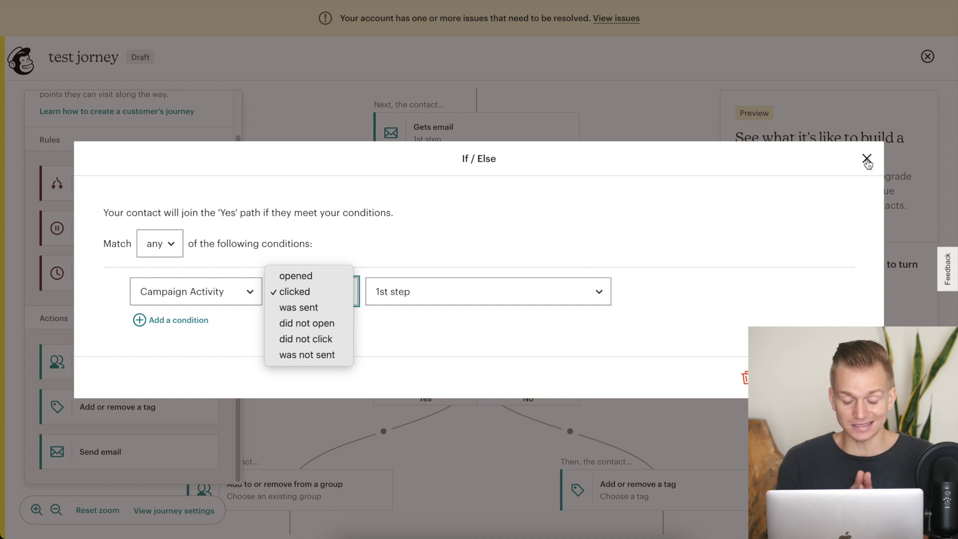
{"action": "left_click", "coordinate": [551, 323]}
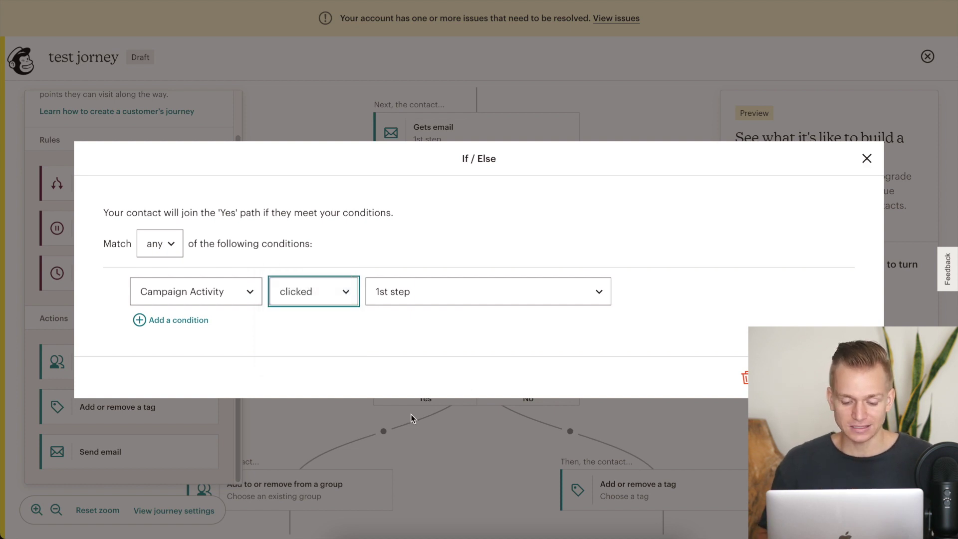
{"action": "left_click", "coordinate": [866, 159]}
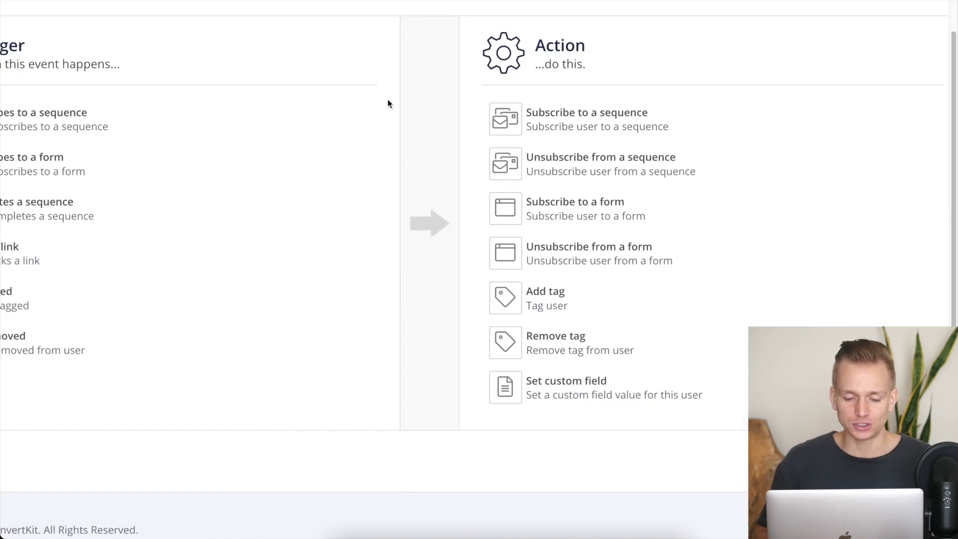
Switch to ConvertKit's automation rule page and examine the available triggers and actions
{"action": "scroll", "coordinate": [389, 103], "scroll_direction": "up", "scroll_amount": 2}
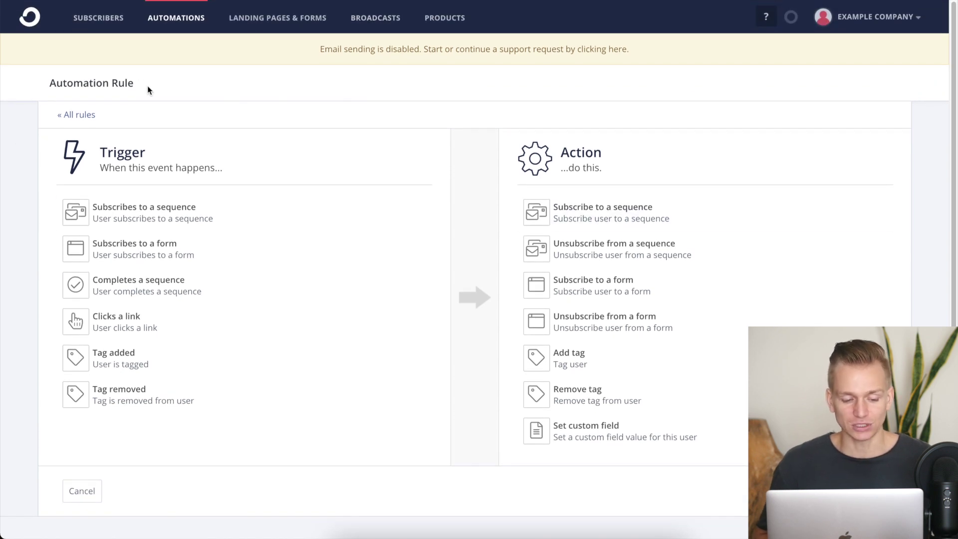
{"action": "scroll", "coordinate": [64, 186], "scroll_direction": "up", "scroll_amount": 5}
{"action": "scroll", "coordinate": [64, 187], "scroll_direction": "down", "scroll_amount": 3}
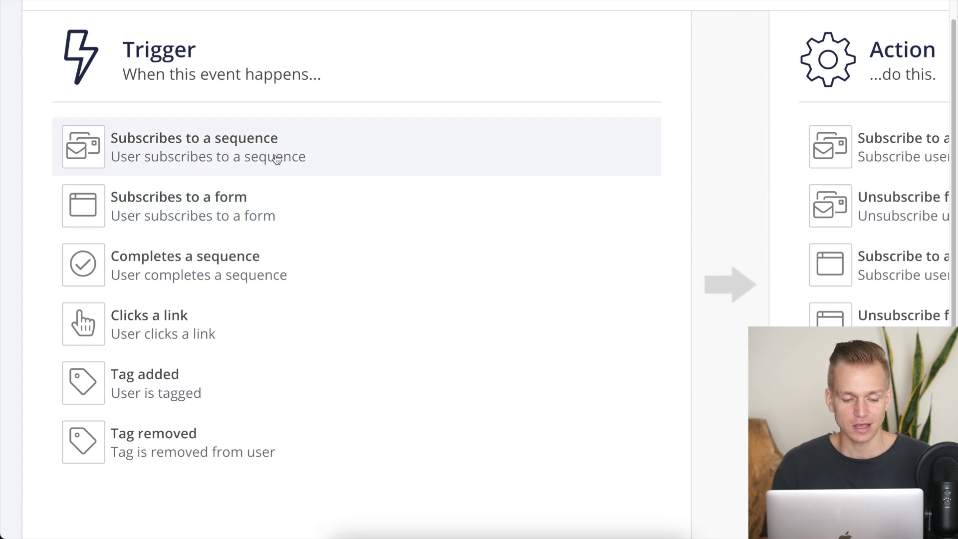
{"action": "scroll", "coordinate": [276, 159], "scroll_direction": "down", "scroll_amount": 5}
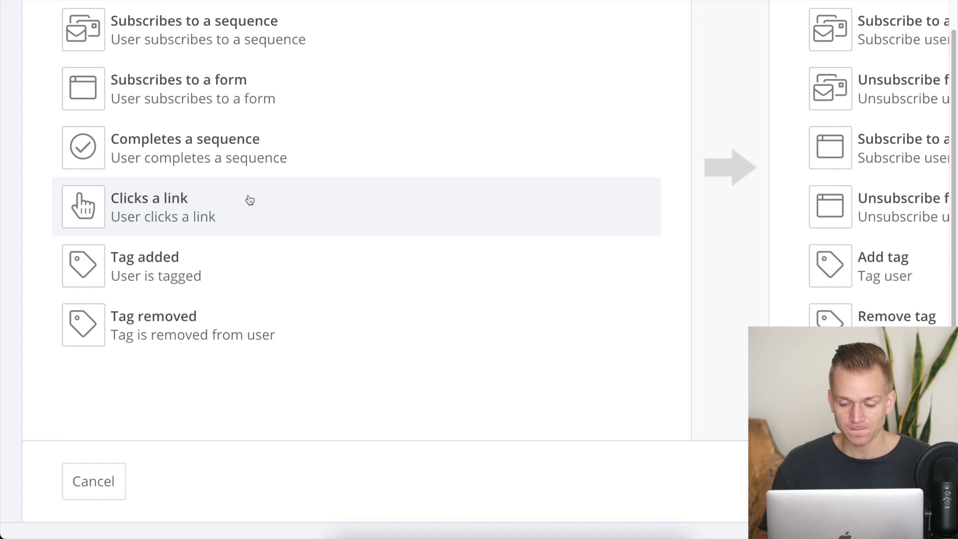
{"action": "scroll", "coordinate": [504, 195], "scroll_direction": "right", "scroll_amount": 10}
{"action": "scroll", "coordinate": [504, 196], "scroll_direction": "up", "scroll_amount": 4}
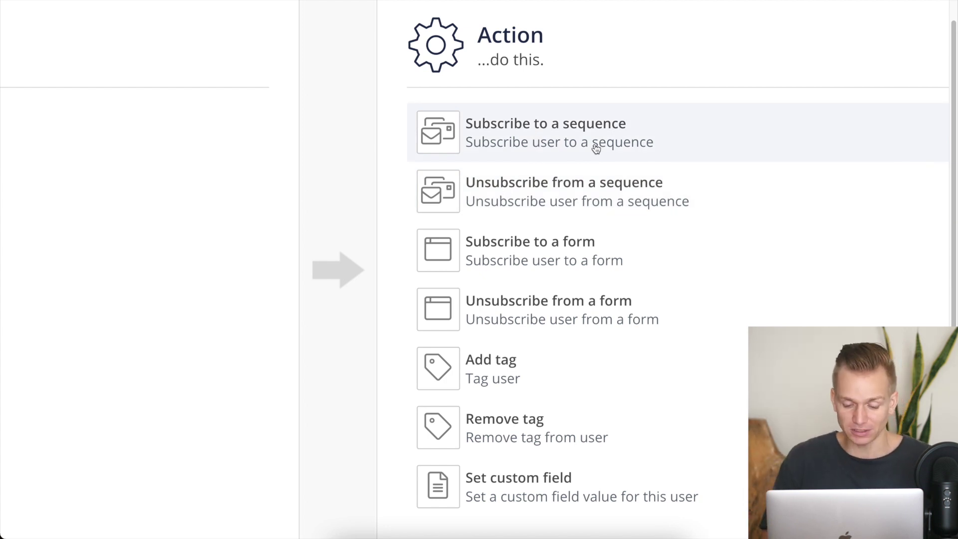
{"action": "scroll", "coordinate": [595, 147], "scroll_direction": "down", "scroll_amount": 3}
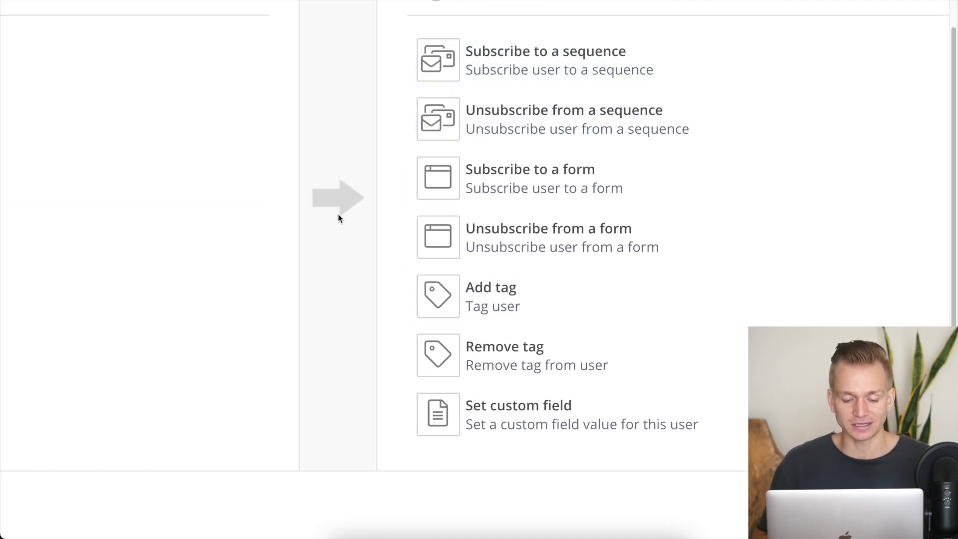
{"action": "scroll", "coordinate": [337, 218], "scroll_direction": "left", "scroll_amount": 2}
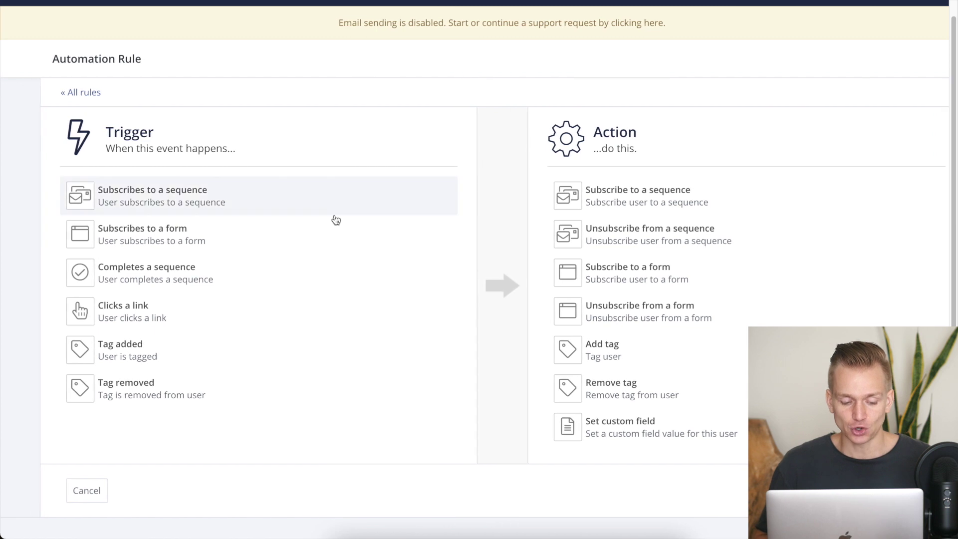
{"action": "left_click", "coordinate": [147, 313]}
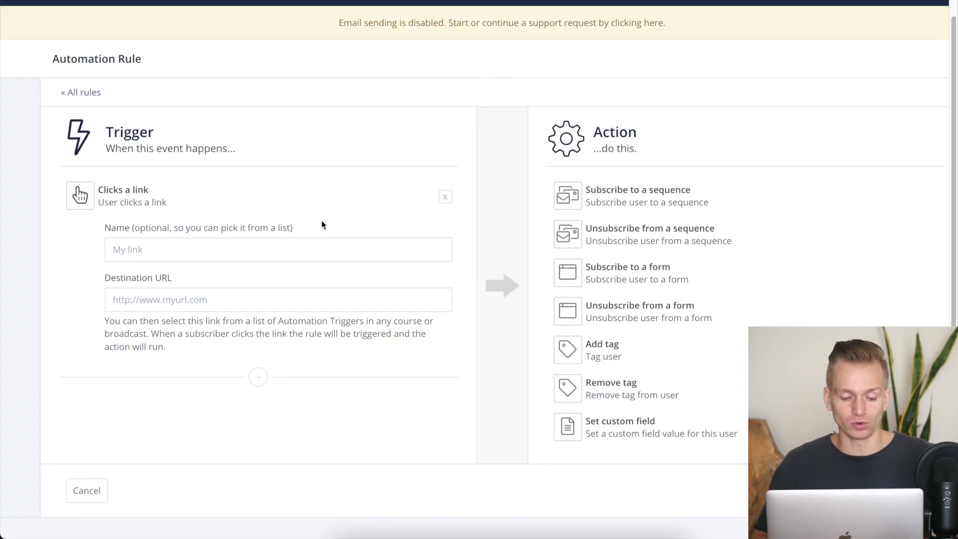
{"action": "left_click", "coordinate": [233, 298]}
{"action": "left_click", "coordinate": [185, 324]}
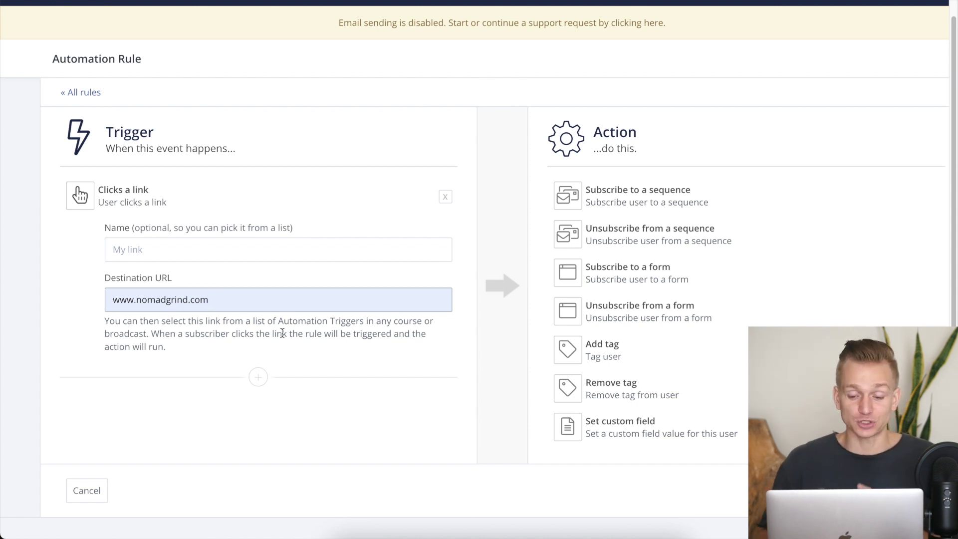
{"action": "scroll", "coordinate": [282, 333], "scroll_direction": "up", "scroll_amount": 1}
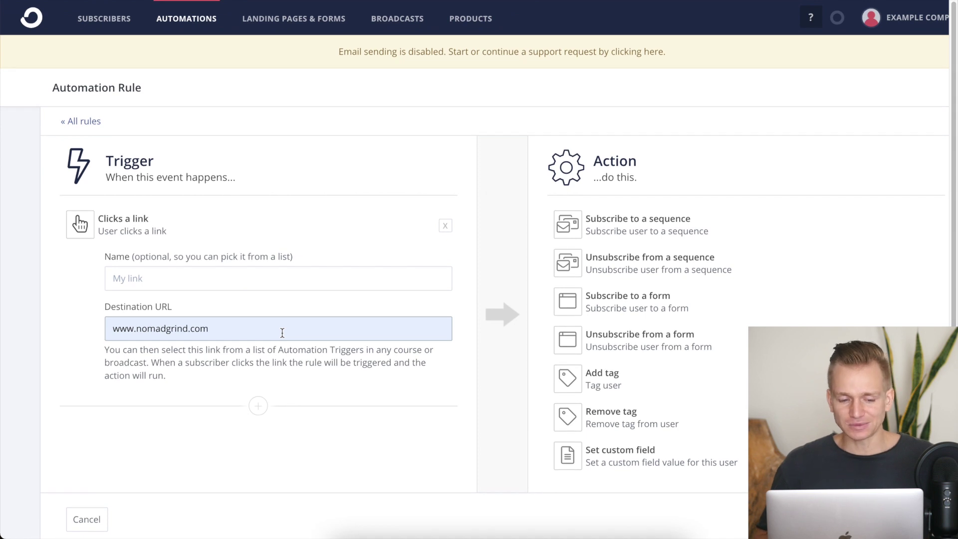
{"action": "scroll", "coordinate": [282, 333], "scroll_direction": "down", "scroll_amount": 1}
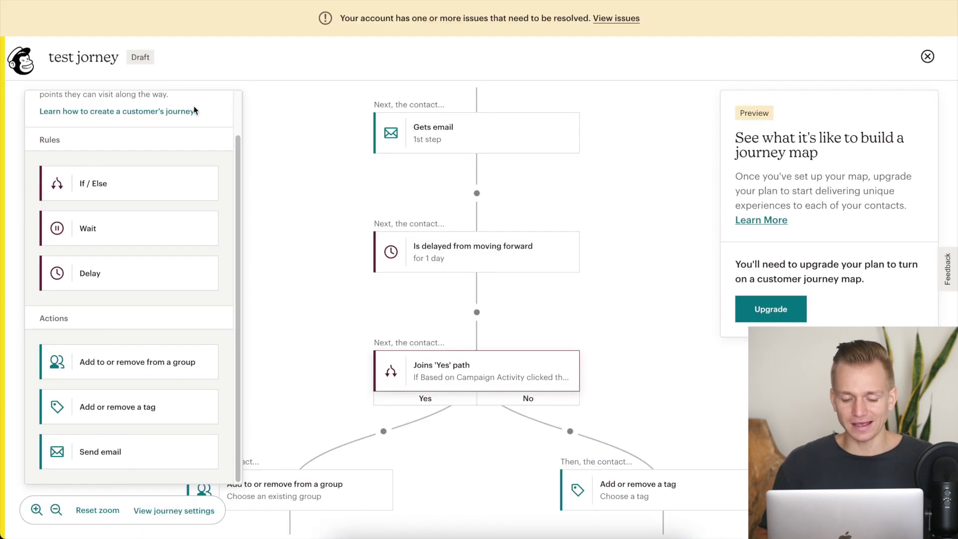
Switch to the Mailchimp journey and check the campaign activity options in the If / Else rule on the 'Yes' path
{"action": "left_click_drag", "start_coordinate": [641, 303], "coordinate": [642, 169]}
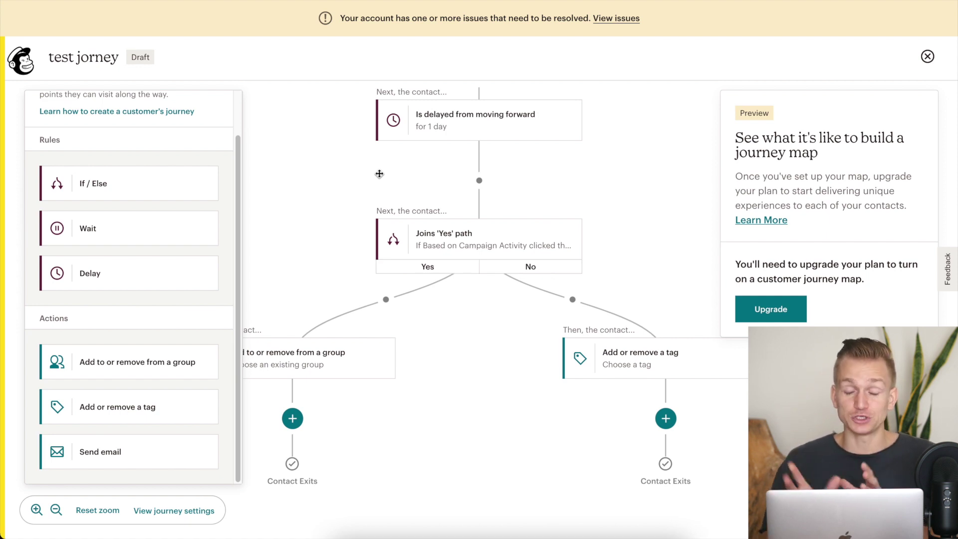
{"action": "left_click", "coordinate": [464, 241]}
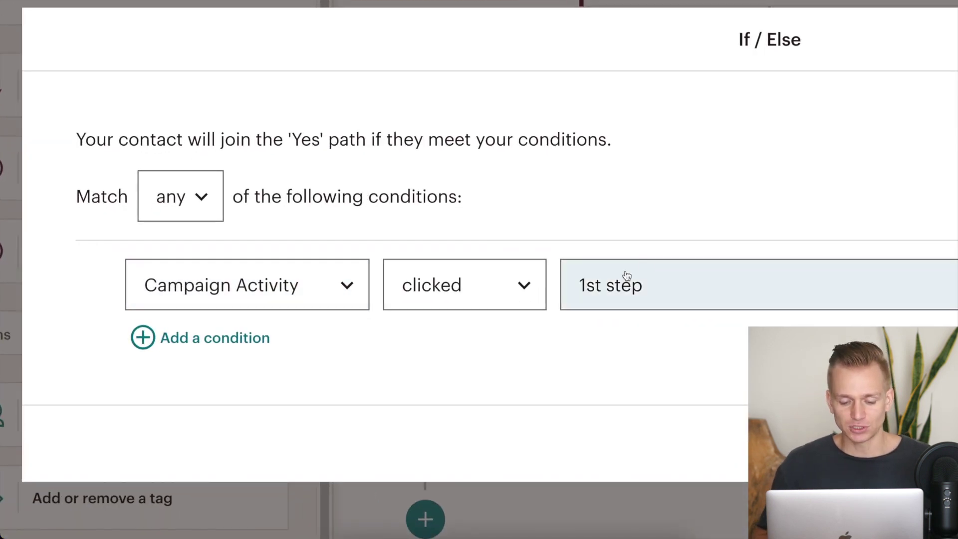
{"action": "left_click", "coordinate": [515, 290]}
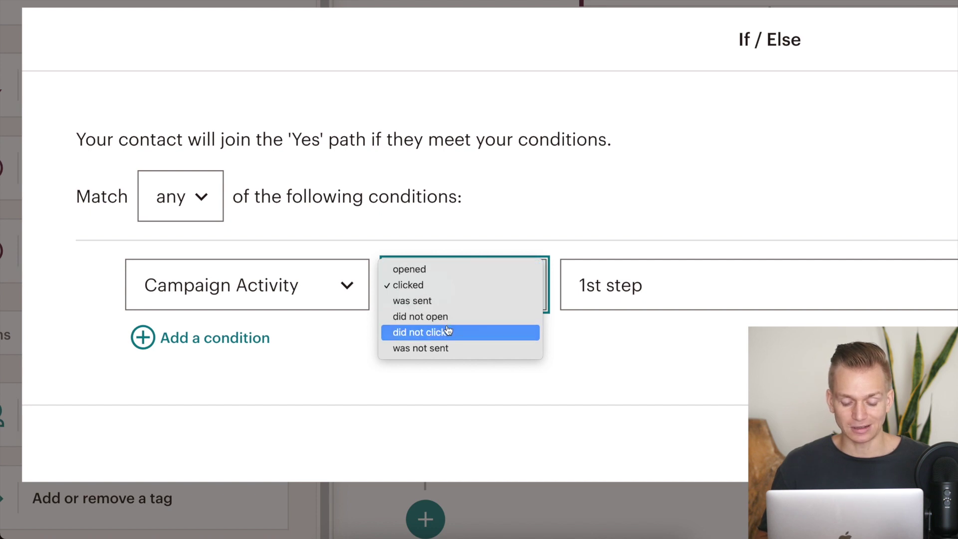
{"action": "key", "text": "Escape"}
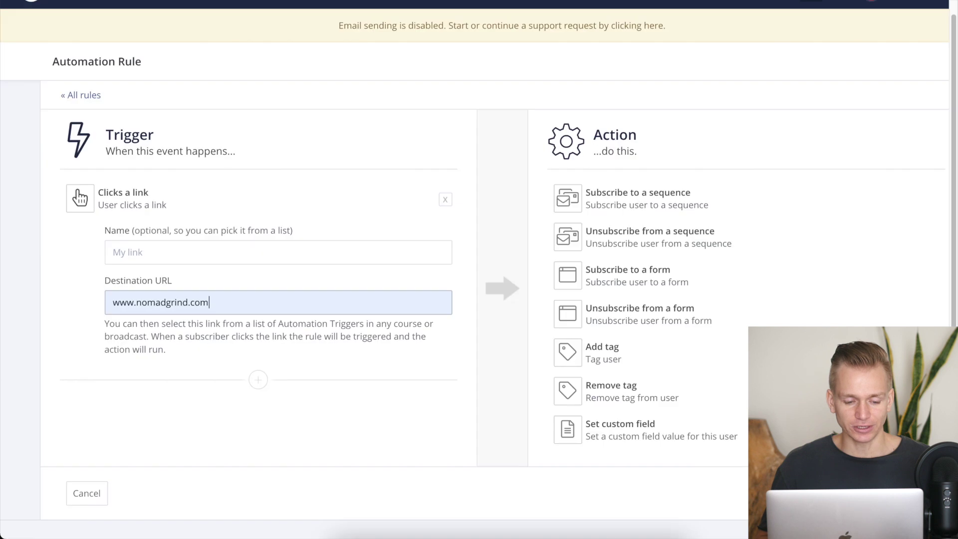
Switch to ConvertKit, return to the list of all automation rules and start adding a new rule
{"action": "left_click", "coordinate": [75, 95]}
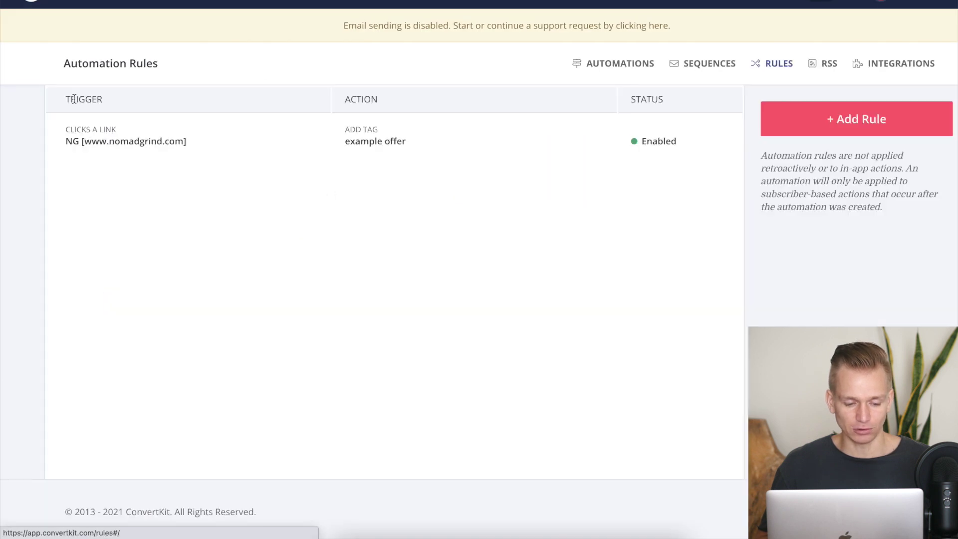
{"action": "left_click", "coordinate": [824, 119]}
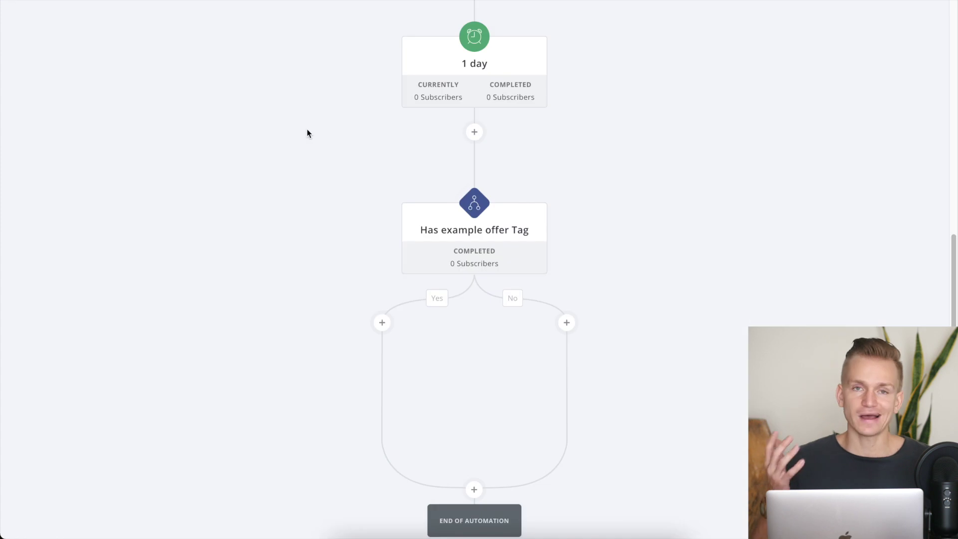
Compare the ConvertKit automation flow with the Mailchimp journey map, from the audience sign-up triggers down to the If / Else branch
{"action": "scroll", "coordinate": [307, 129], "scroll_direction": "up", "scroll_amount": 8}
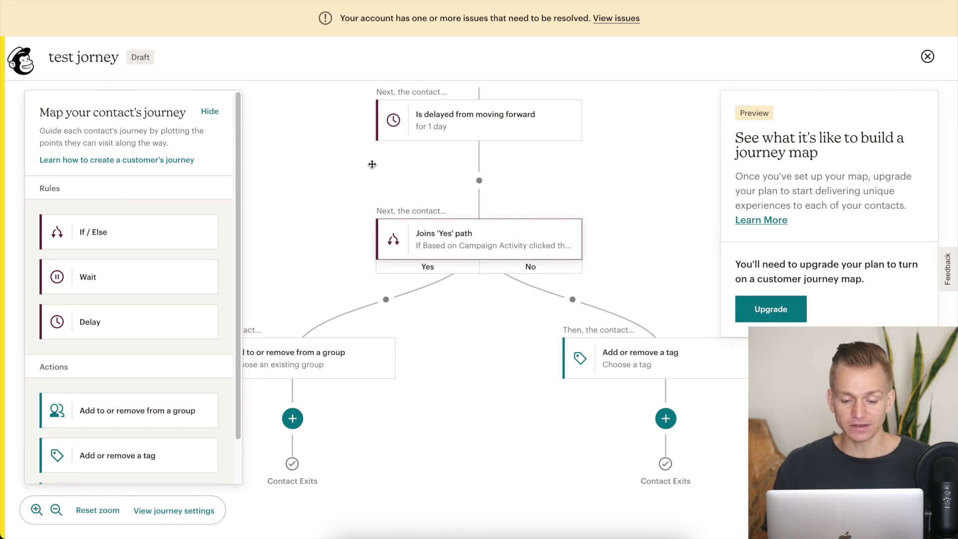
{"action": "left_click_drag", "start_coordinate": [366, 165], "coordinate": [356, 280]}
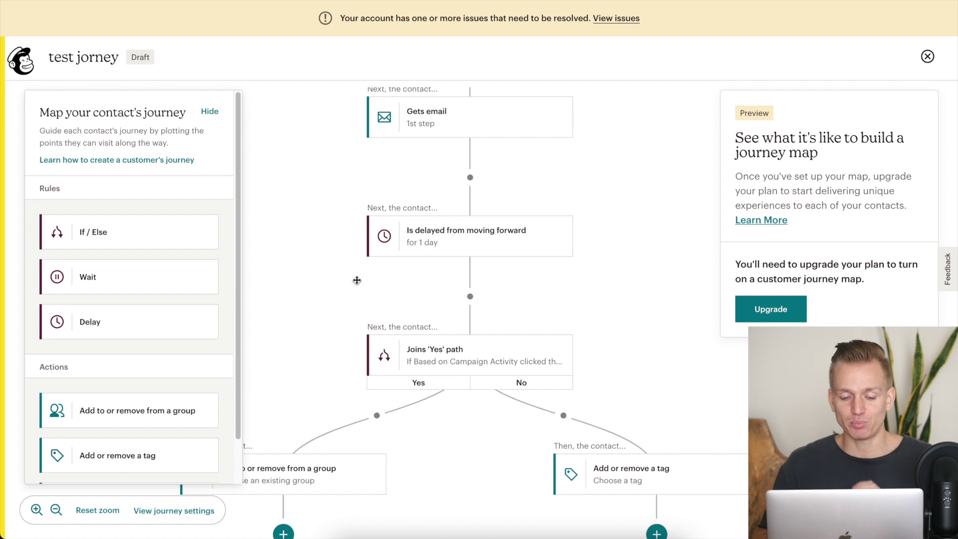
{"action": "scroll", "coordinate": [644, 299], "scroll_direction": "up", "scroll_amount": 3}
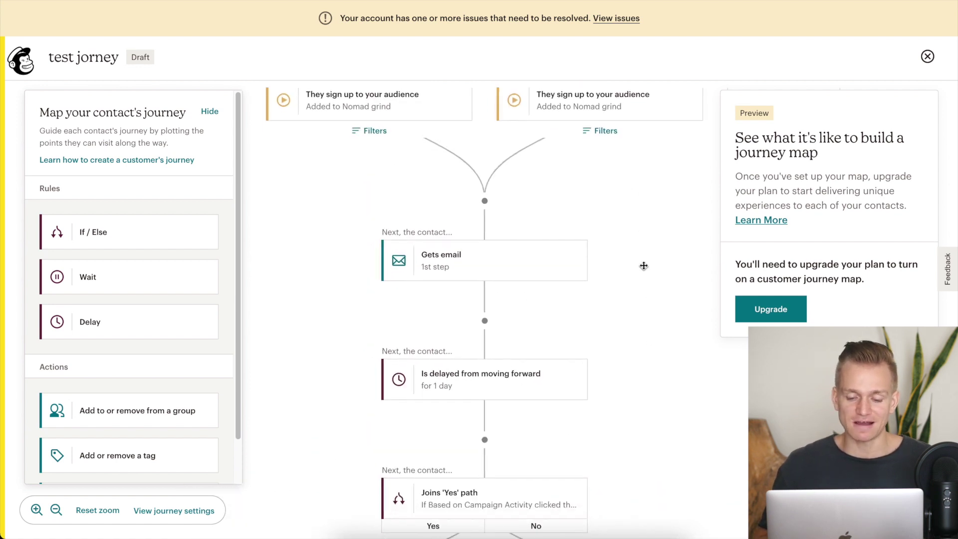
{"action": "scroll", "coordinate": [634, 239], "scroll_direction": "down", "scroll_amount": 3}
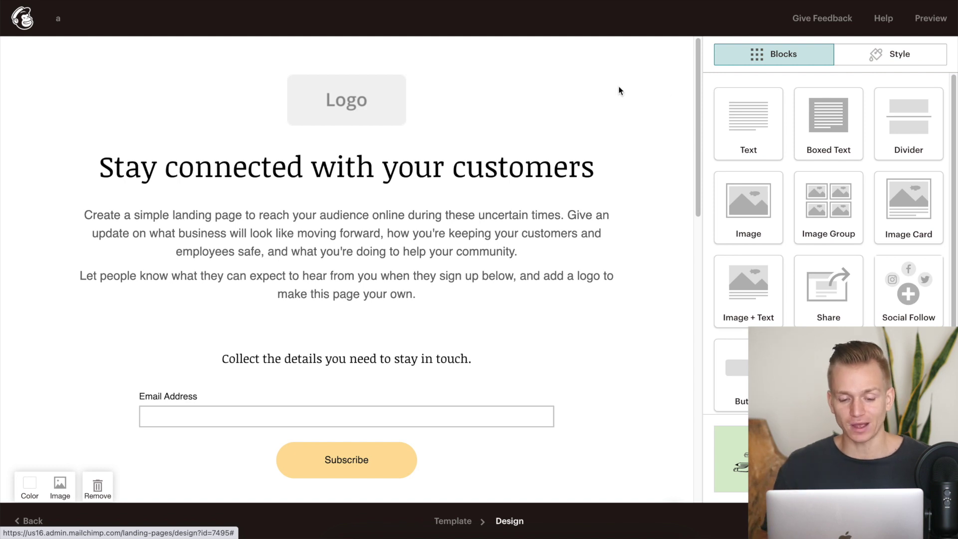
Examine the Mailchimp landing page template in the designer, from the logo and signup form through the About Us section to the footer
{"action": "mouse_move", "coordinate": [222, 106]}
{"action": "scroll", "coordinate": [343, 242], "scroll_direction": "down", "scroll_amount": 10}
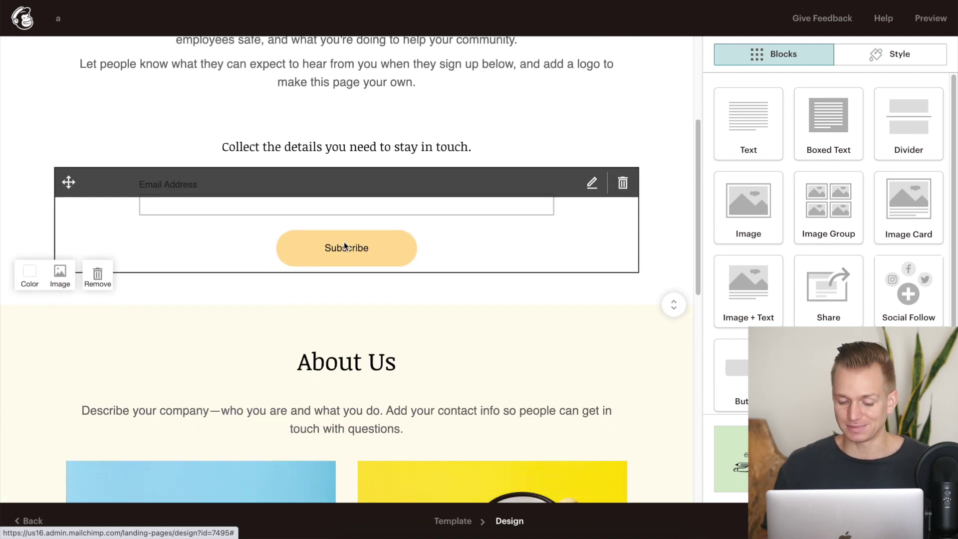
{"action": "scroll", "coordinate": [344, 247], "scroll_direction": "down", "scroll_amount": 3}
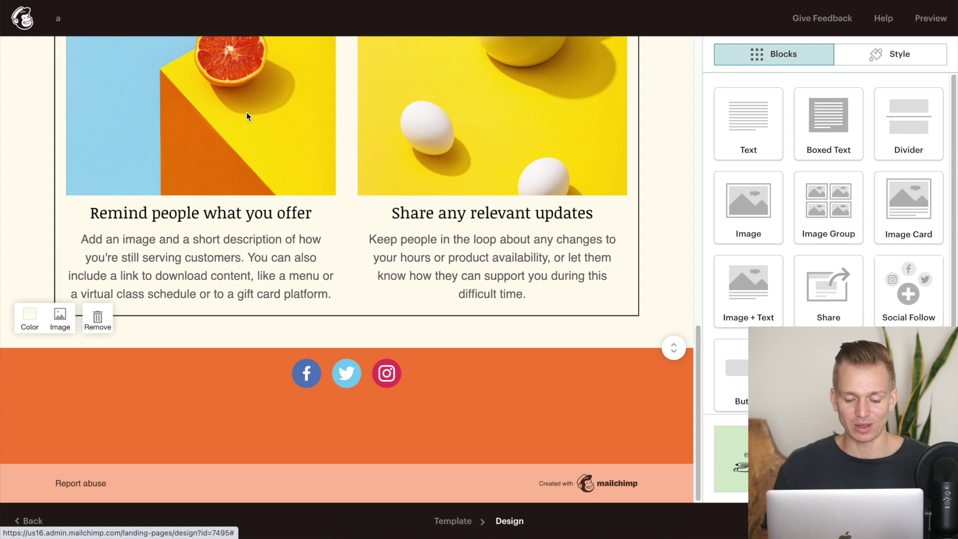
{"action": "scroll", "coordinate": [382, 156], "scroll_direction": "up", "scroll_amount": 15}
{"action": "scroll", "coordinate": [383, 158], "scroll_direction": "down", "scroll_amount": 2}
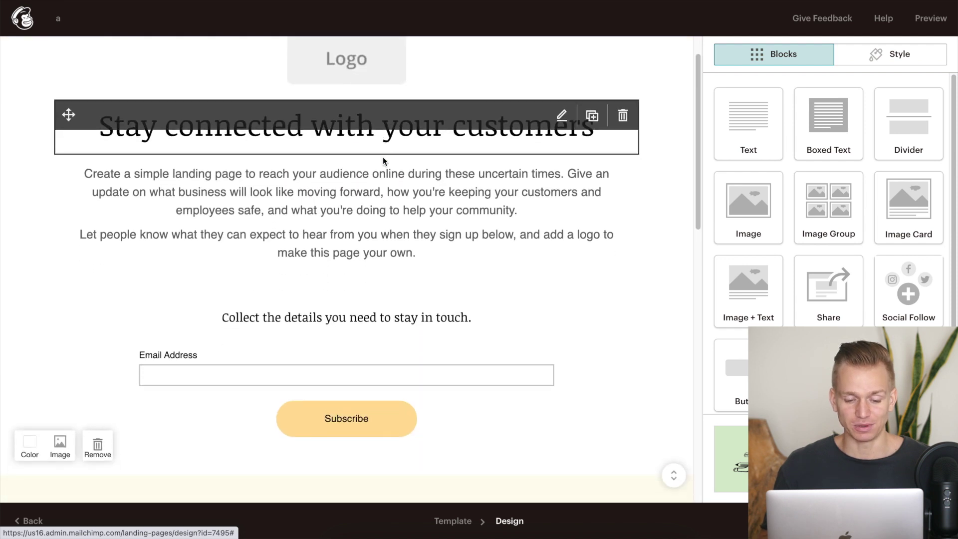
{"action": "scroll", "coordinate": [383, 159], "scroll_direction": "up", "scroll_amount": 1}
{"action": "scroll", "coordinate": [383, 159], "scroll_direction": "down", "scroll_amount": 3}
{"action": "scroll", "coordinate": [383, 159], "scroll_direction": "down", "scroll_amount": 8}
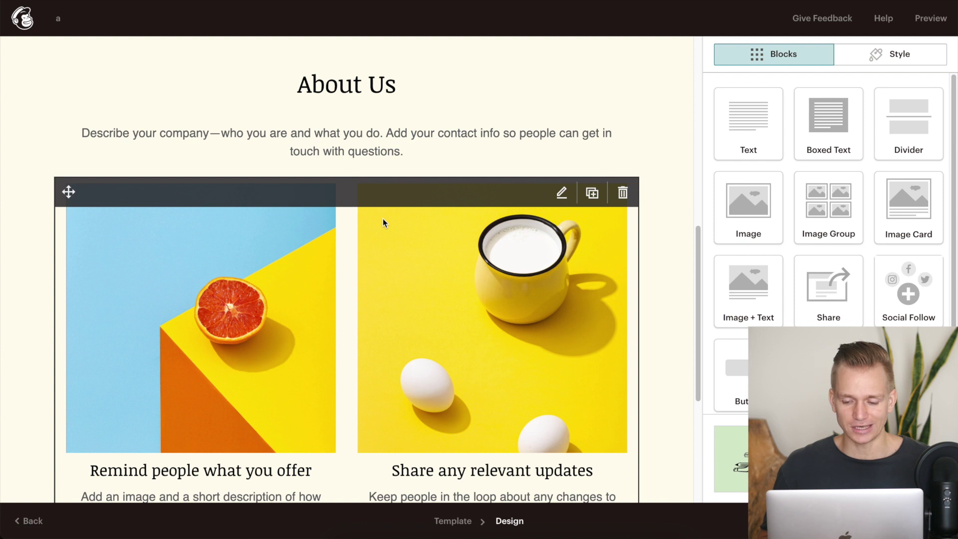
Open the two-column Image + Text block under About Us for editing, close it and look over the available content blocks
{"action": "left_click", "coordinate": [382, 218]}
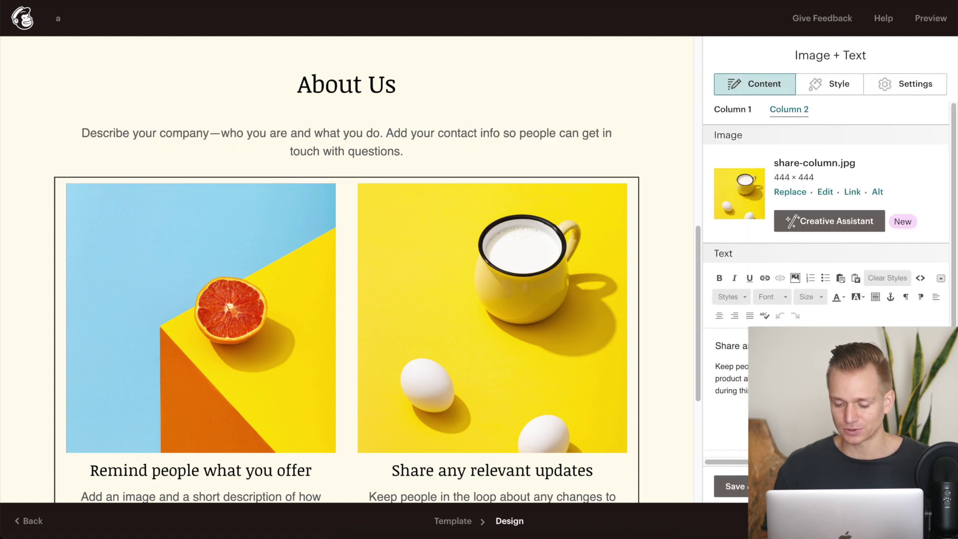
{"action": "left_click", "coordinate": [732, 486]}
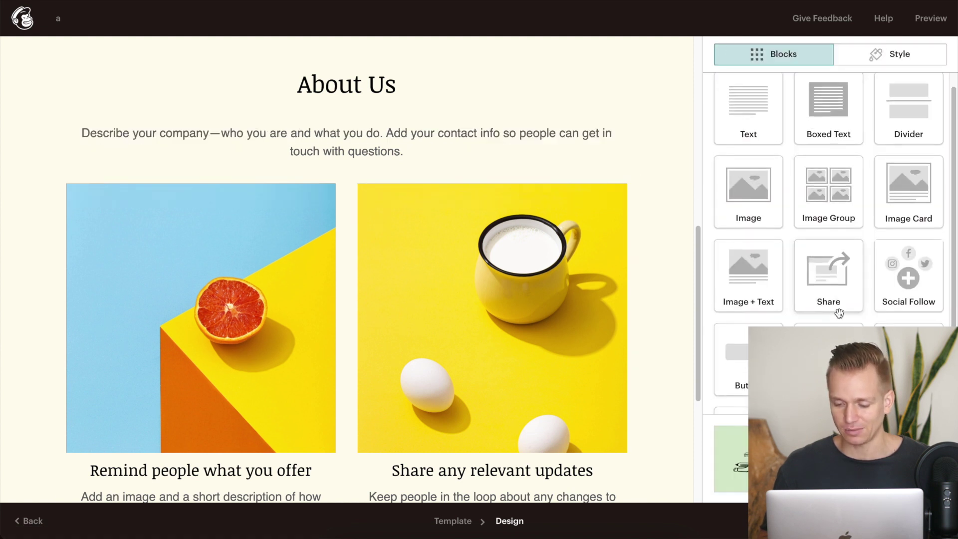
{"action": "scroll", "coordinate": [839, 313], "scroll_direction": "down", "scroll_amount": 2}
{"action": "scroll", "coordinate": [839, 314], "scroll_direction": "up", "scroll_amount": 3}
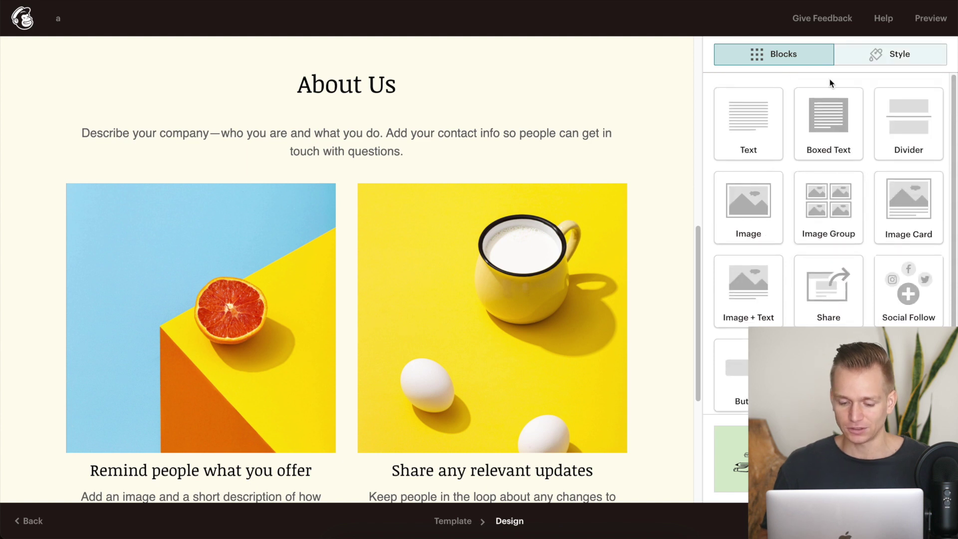
Check the crop and resize editor for the share-column.jpg image, close it and return to the page's signup form
{"action": "left_click", "coordinate": [205, 303]}
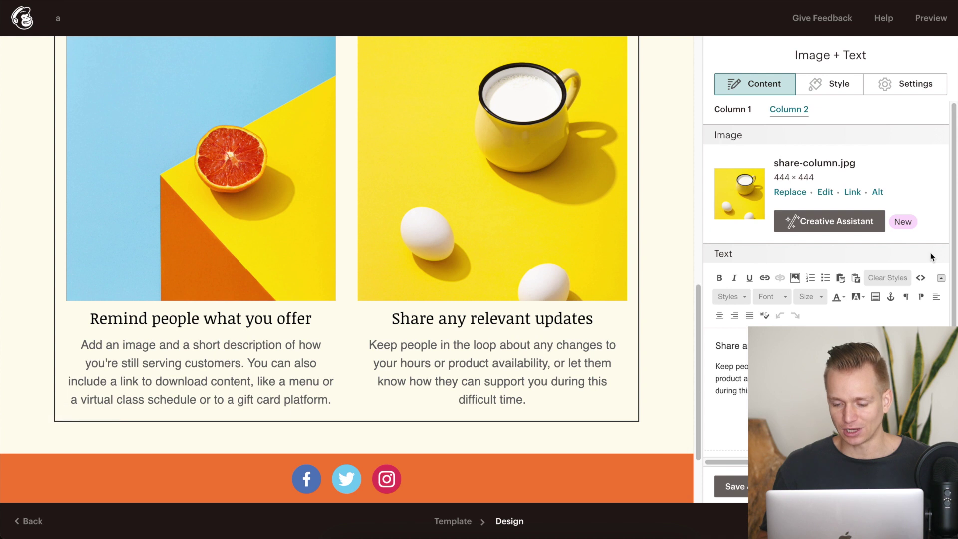
{"action": "left_click", "coordinate": [830, 196]}
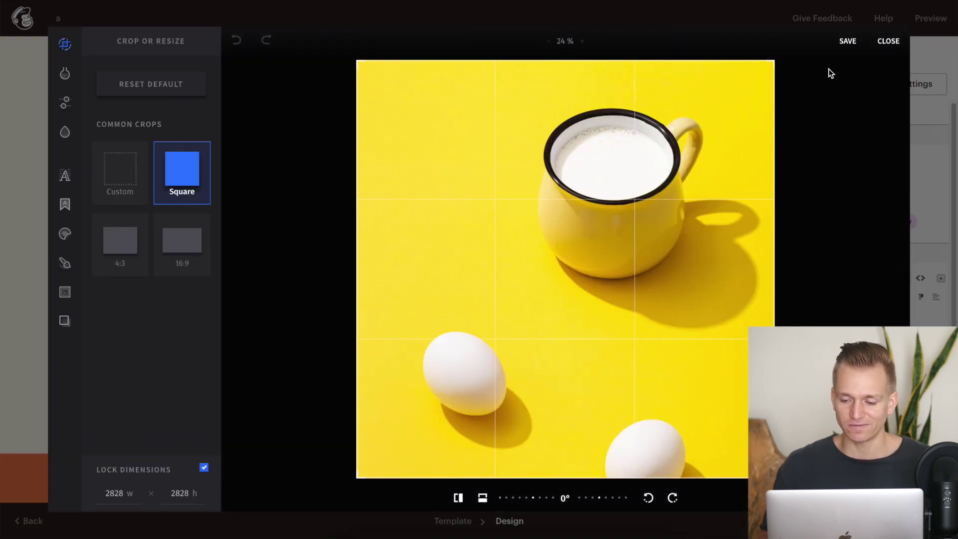
{"action": "left_click", "coordinate": [892, 44]}
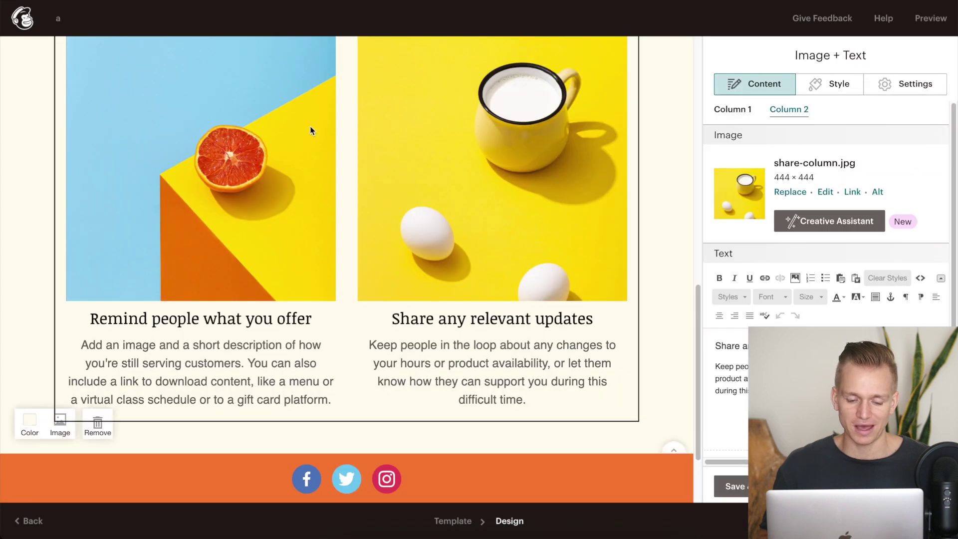
{"action": "scroll", "coordinate": [582, 202], "scroll_direction": "up", "scroll_amount": 6}
{"action": "scroll", "coordinate": [582, 199], "scroll_direction": "up", "scroll_amount": 2}
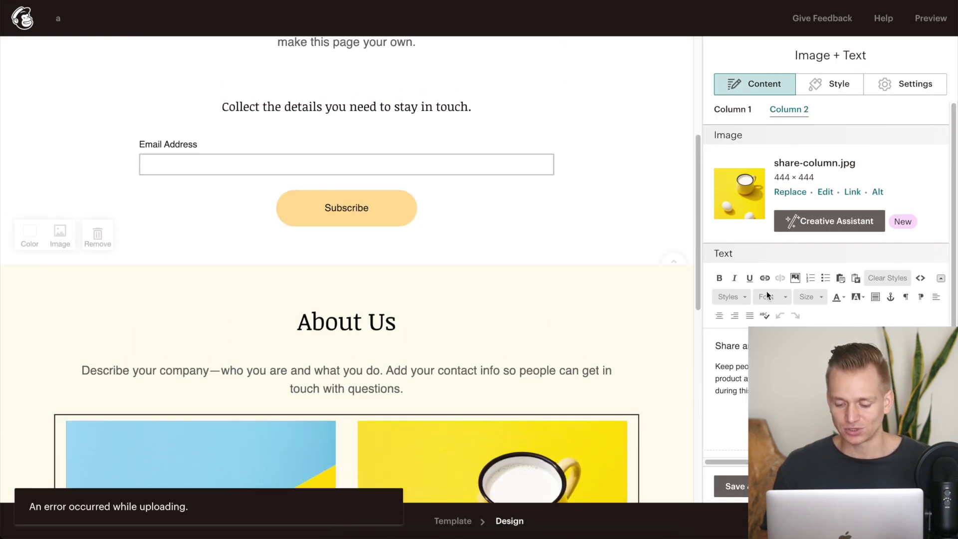
{"action": "scroll", "coordinate": [439, 265], "scroll_direction": "up", "scroll_amount": 5}
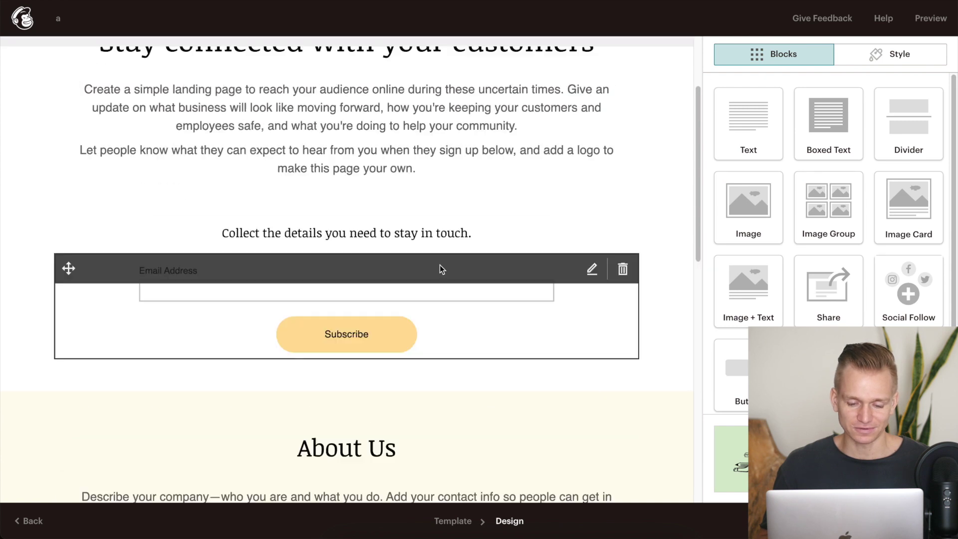
{"action": "scroll", "coordinate": [439, 264], "scroll_direction": "down", "scroll_amount": 1}
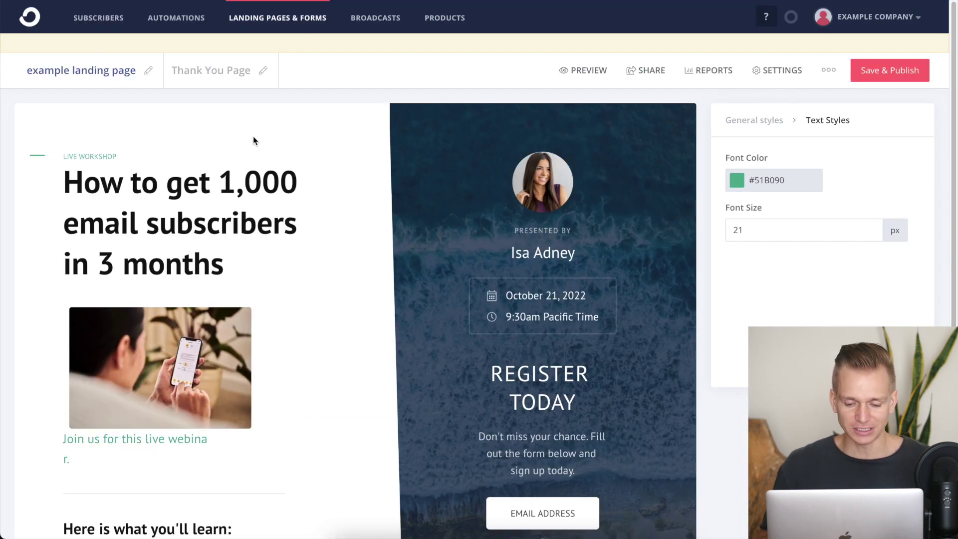
Switch to the example landing page in ConvertKit and set the width of the image below the headline to 200
{"action": "scroll", "coordinate": [253, 136], "scroll_direction": "down", "scroll_amount": 2}
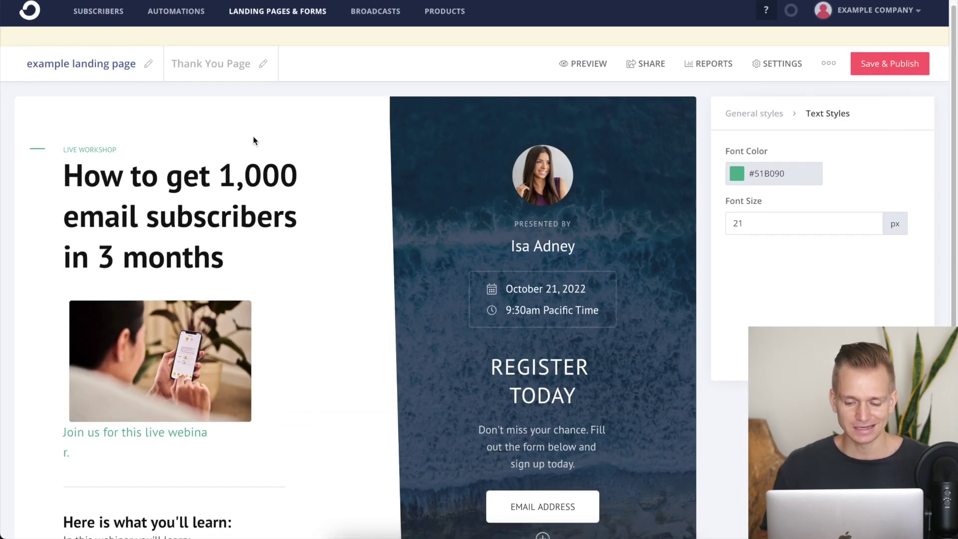
{"action": "scroll", "coordinate": [252, 136], "scroll_direction": "down", "scroll_amount": 2}
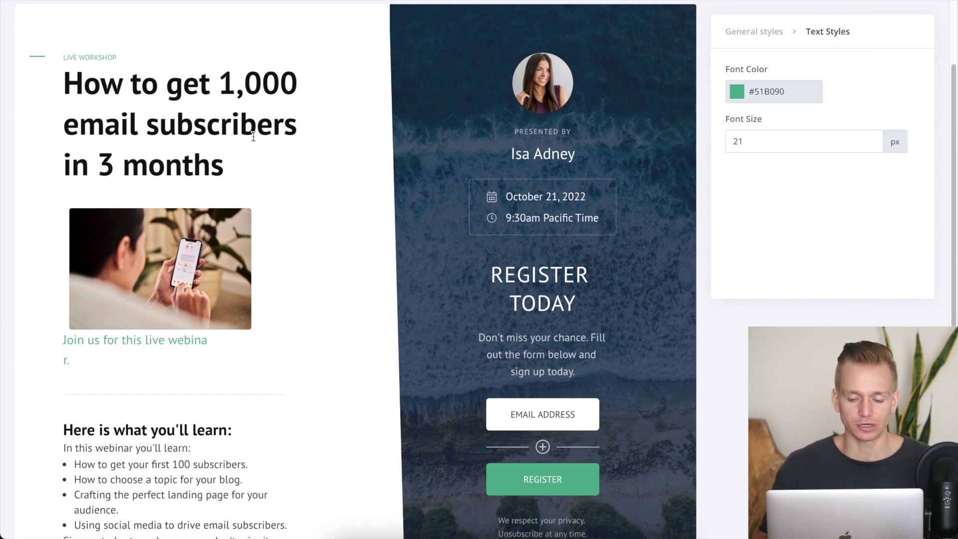
{"action": "left_click", "coordinate": [197, 247]}
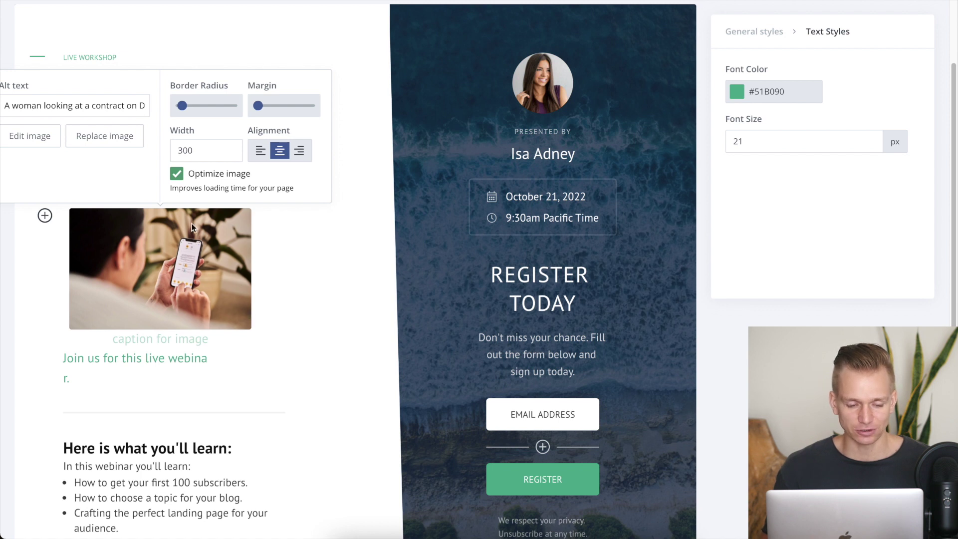
{"action": "left_click", "coordinate": [202, 149]}
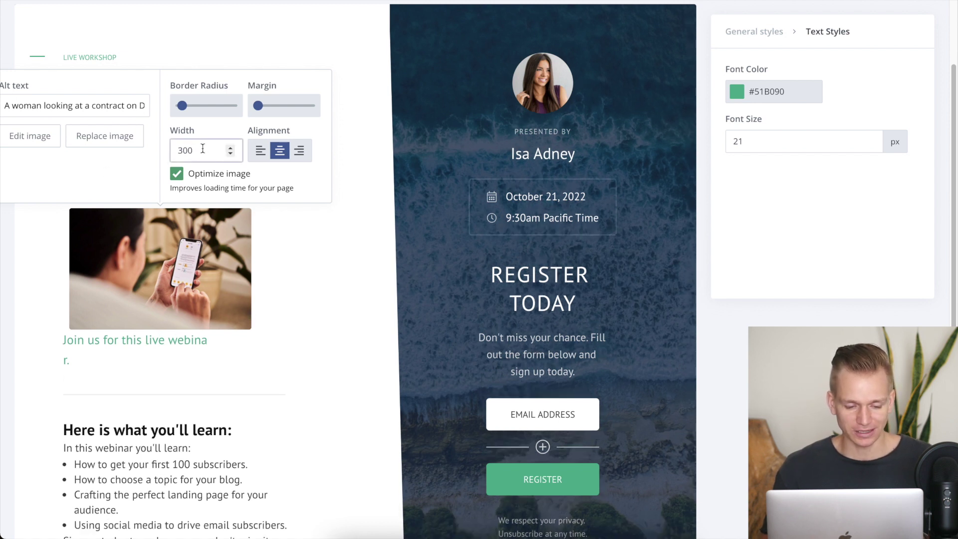
{"action": "key", "text": "BackSpace"}
{"action": "key", "text": "BackSpace"}
{"action": "key", "text": "BackSpace"}
{"action": "type", "text": "200"}
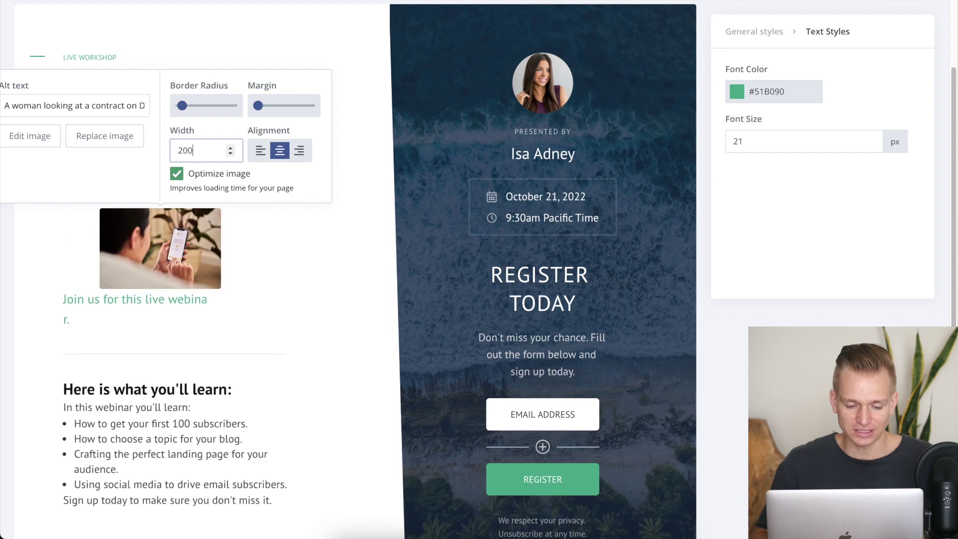
{"action": "left_click", "coordinate": [13, 236]}
Check which elements can be inserted below the "Join us for this live webinar" text, then dismiss the options
{"action": "scroll", "coordinate": [12, 232], "scroll_direction": "down", "scroll_amount": 2}
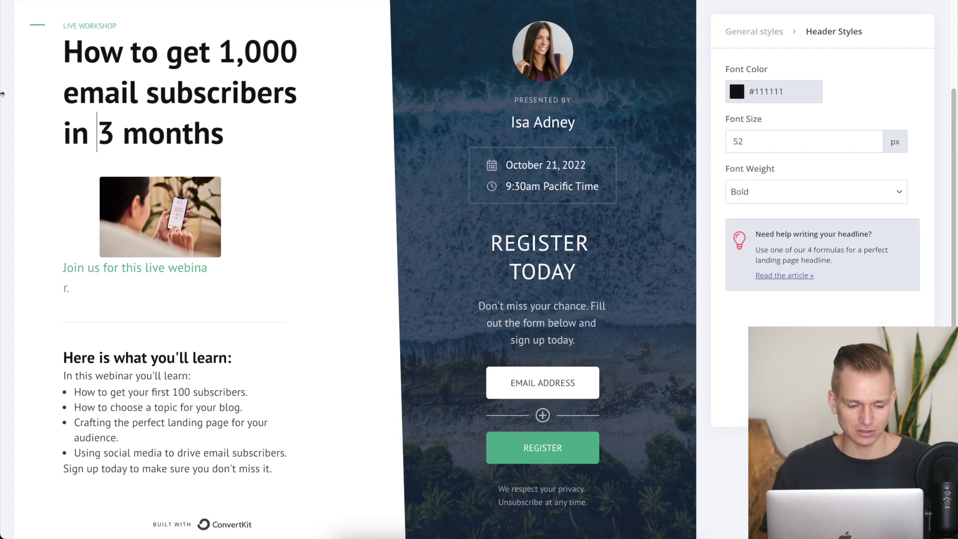
{"action": "left_click", "coordinate": [98, 280]}
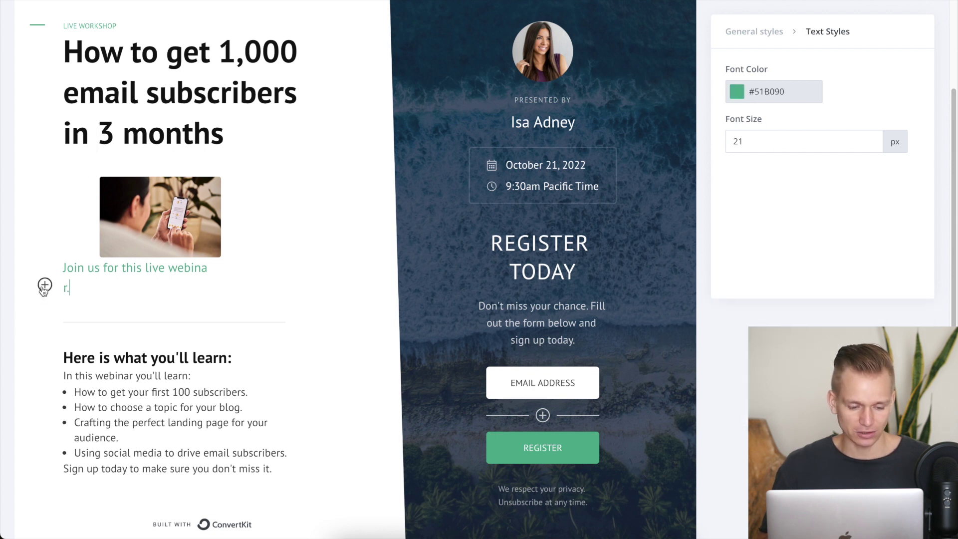
{"action": "left_click", "coordinate": [45, 285]}
{"action": "scroll", "coordinate": [104, 349], "scroll_direction": "down", "scroll_amount": 5}
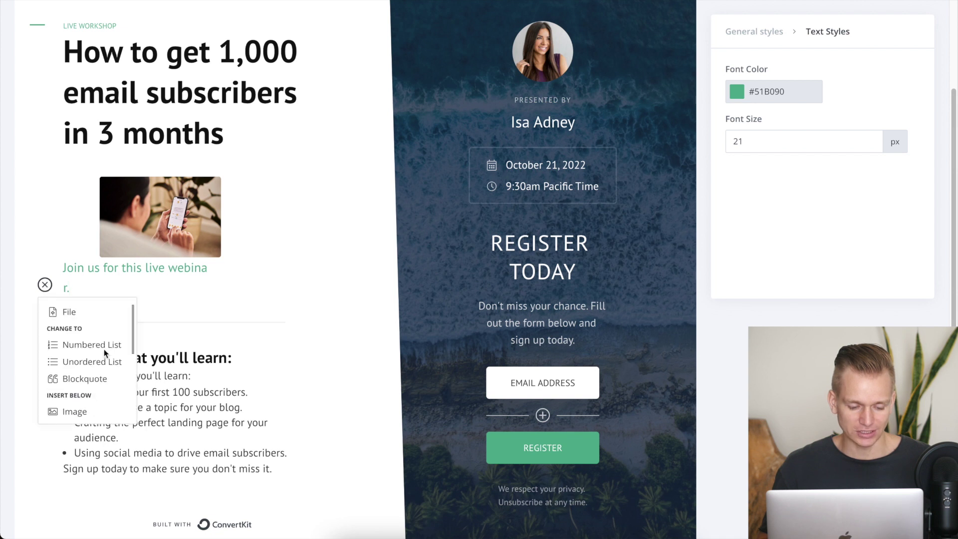
{"action": "scroll", "coordinate": [104, 352], "scroll_direction": "down", "scroll_amount": 2}
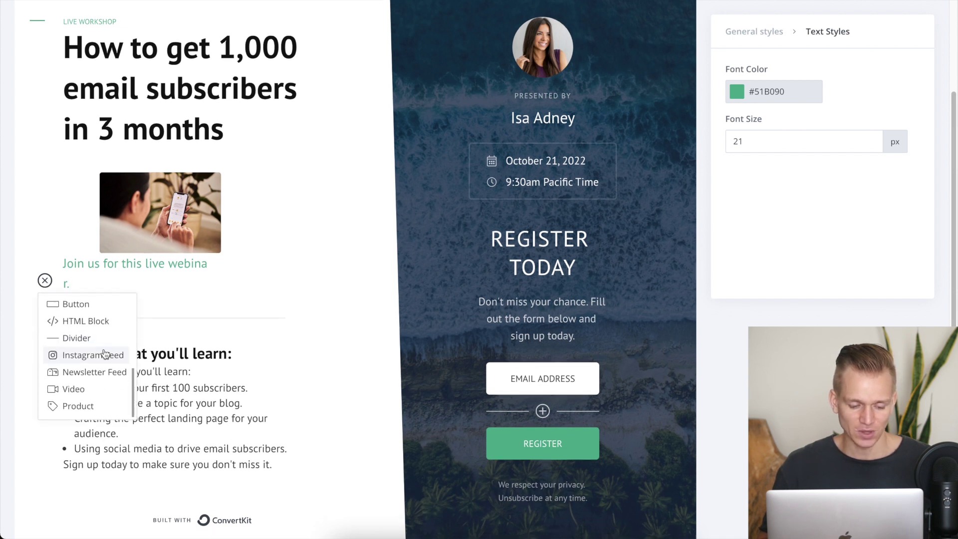
{"action": "left_click", "coordinate": [30, 184]}
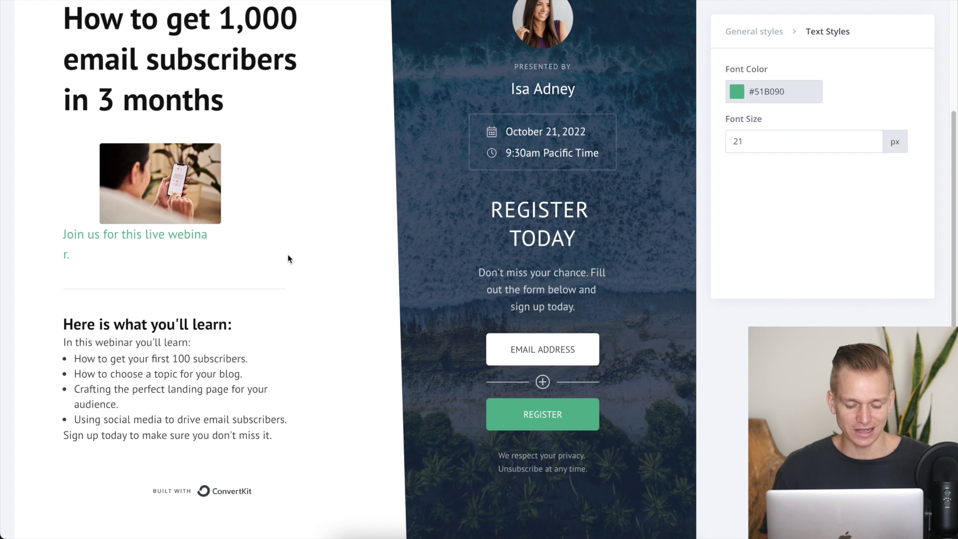
Compare the ConvertKit landing page layout with the Mailchimp template, from the headline and signup form down to the footer
{"action": "scroll", "coordinate": [288, 253], "scroll_direction": "up", "scroll_amount": 3}
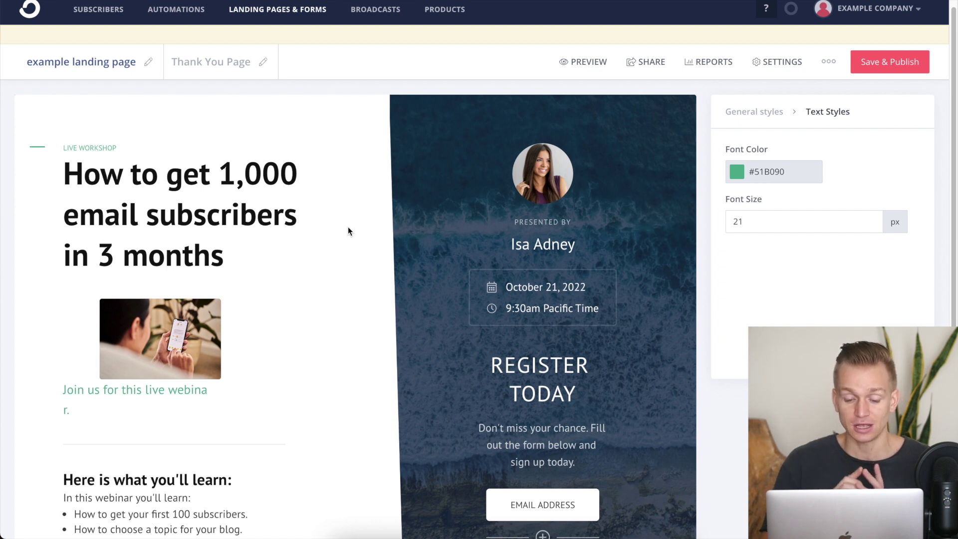
{"action": "scroll", "coordinate": [348, 231], "scroll_direction": "down", "scroll_amount": 5}
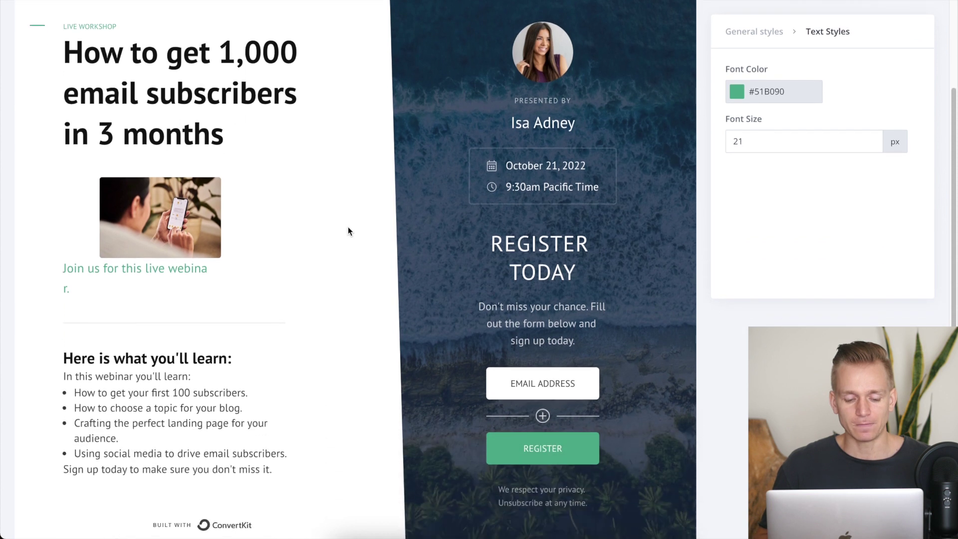
{"action": "scroll", "coordinate": [348, 226], "scroll_direction": "down", "scroll_amount": 2}
{"action": "scroll", "coordinate": [348, 226], "scroll_direction": "up", "scroll_amount": 5}
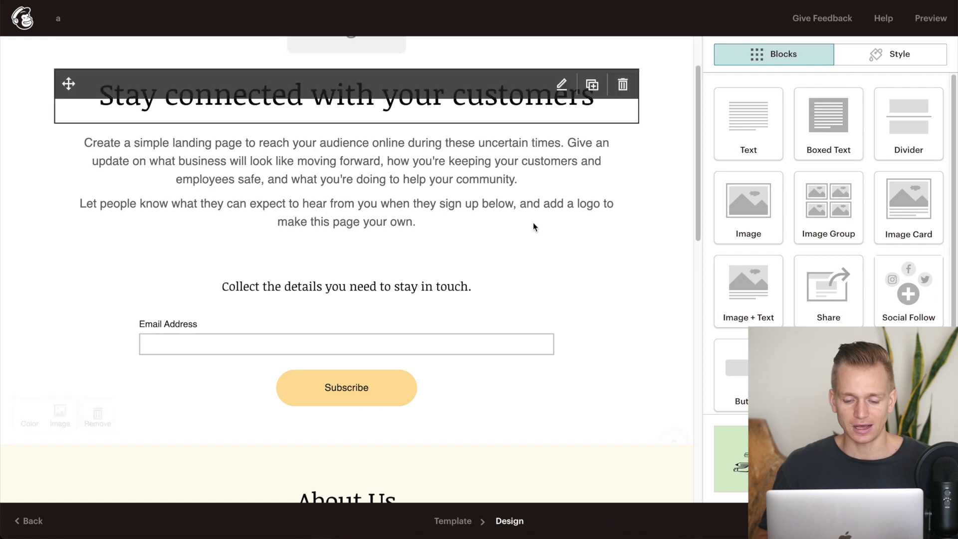
{"action": "scroll", "coordinate": [533, 225], "scroll_direction": "down", "scroll_amount": 4}
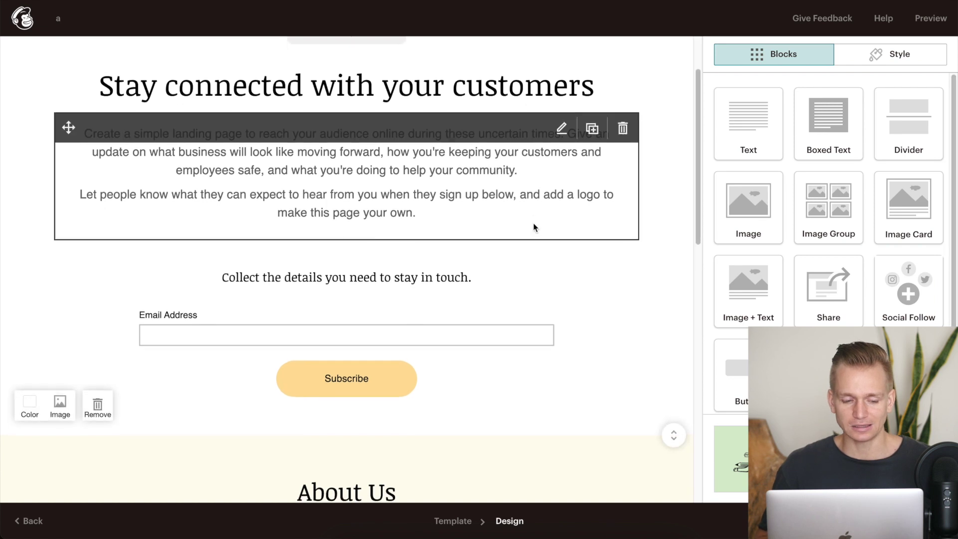
{"action": "scroll", "coordinate": [533, 228], "scroll_direction": "down", "scroll_amount": 8}
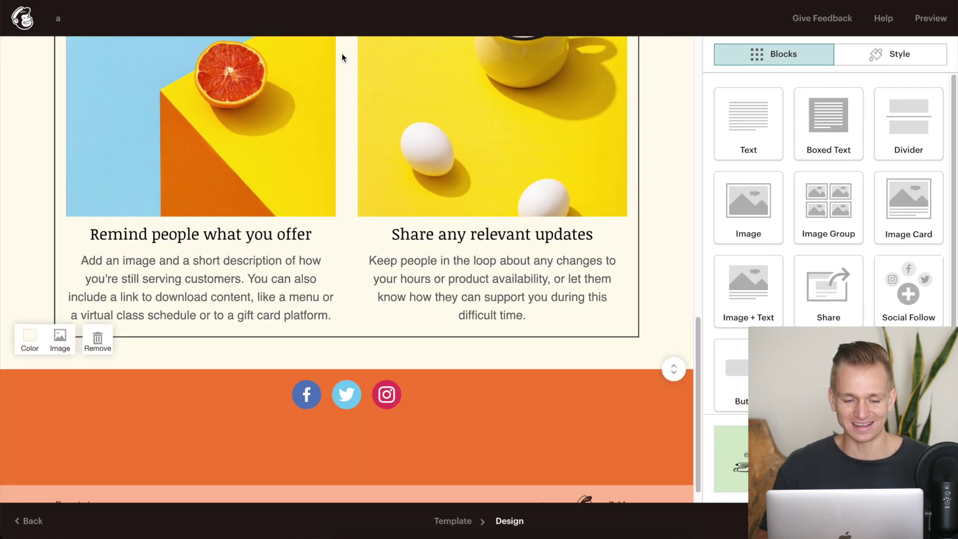
{"action": "scroll", "coordinate": [335, 52], "scroll_direction": "up", "scroll_amount": 3}
{"action": "scroll", "coordinate": [327, 51], "scroll_direction": "up", "scroll_amount": 2}
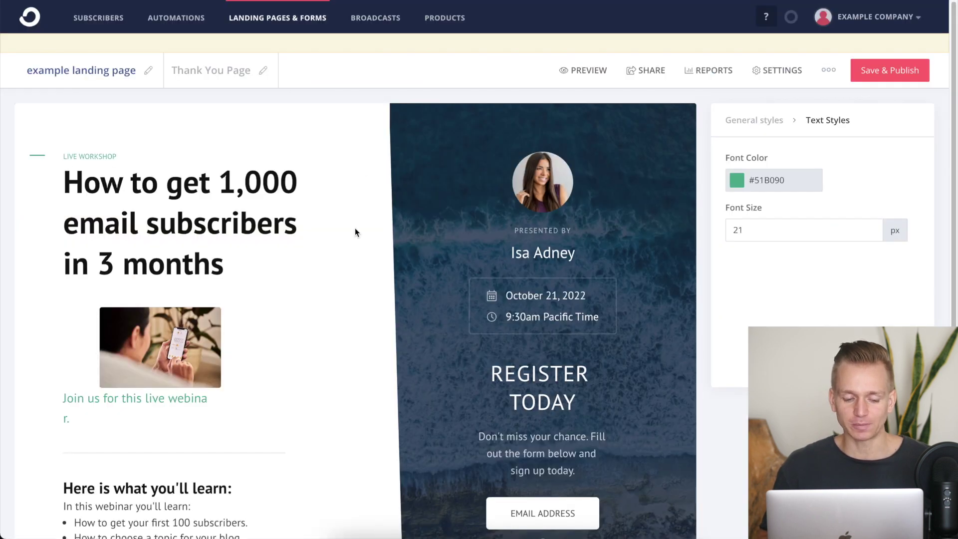
{"action": "scroll", "coordinate": [355, 231], "scroll_direction": "down", "scroll_amount": 6}
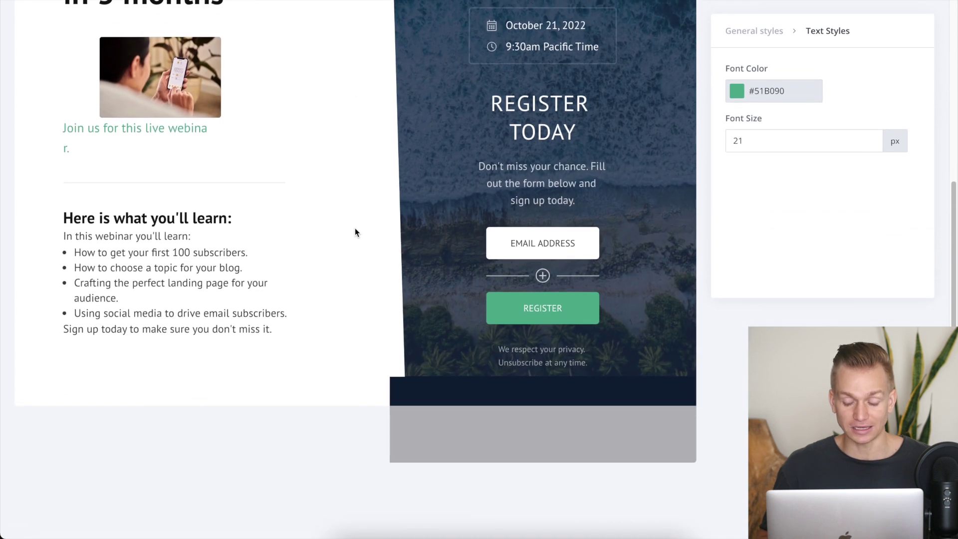
{"action": "scroll", "coordinate": [356, 229], "scroll_direction": "up", "scroll_amount": 6}
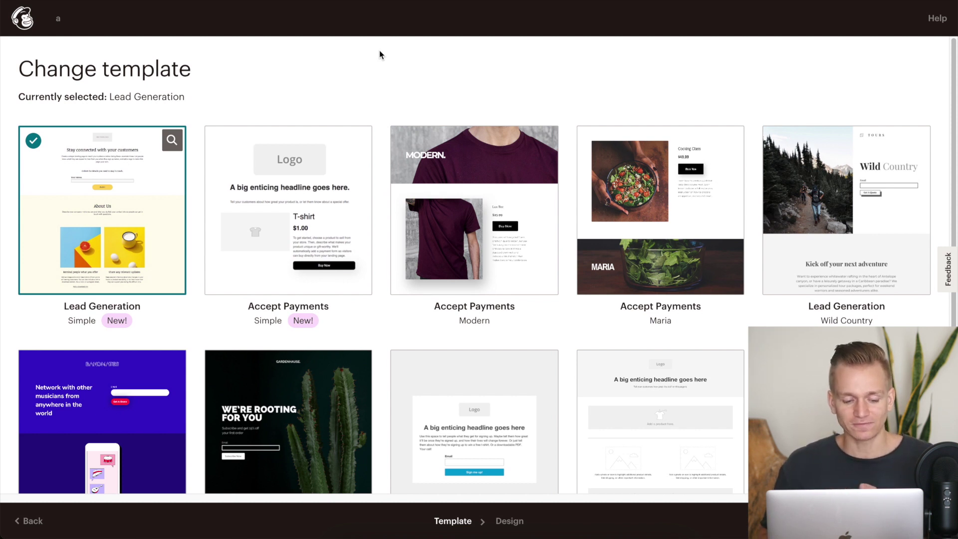
Switch to Mailchimp's template selection and look through its landing page templates, from Lead Generation to Promote Products
{"action": "scroll", "coordinate": [380, 54], "scroll_direction": "down", "scroll_amount": 3}
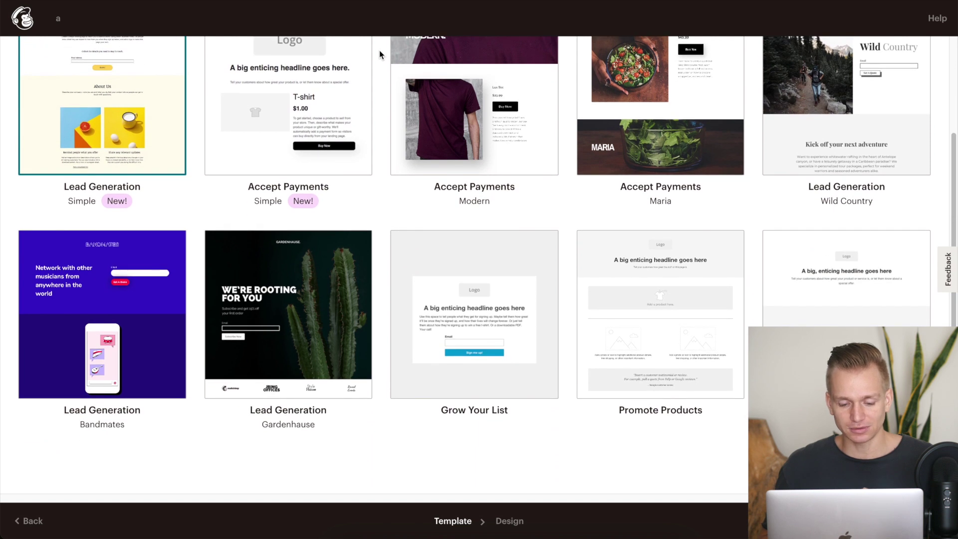
{"action": "scroll", "coordinate": [379, 53], "scroll_direction": "up", "scroll_amount": 3}
{"action": "scroll", "coordinate": [380, 54], "scroll_direction": "down", "scroll_amount": 3}
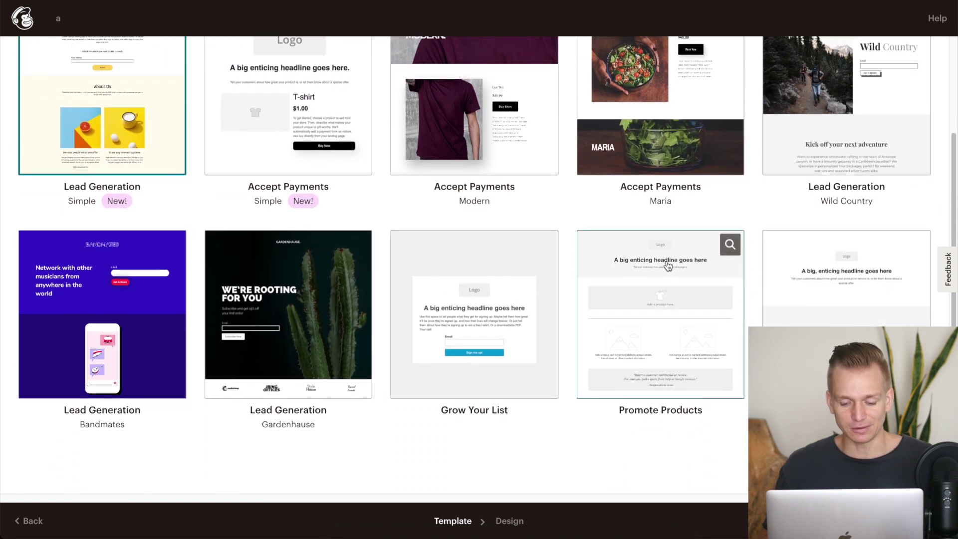
{"action": "scroll", "coordinate": [584, 183], "scroll_direction": "up", "scroll_amount": 3}
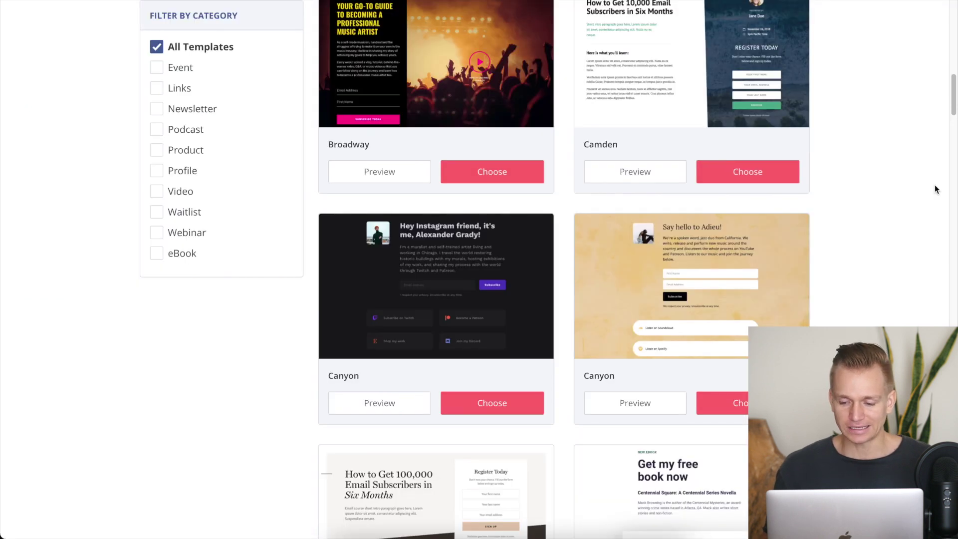
Switch to ConvertKit's template gallery and browse all landing page templates, from Abbey to beyond King and Knox
{"action": "scroll", "coordinate": [935, 188], "scroll_direction": "up", "scroll_amount": 10}
{"action": "scroll", "coordinate": [935, 188], "scroll_direction": "up", "scroll_amount": 5}
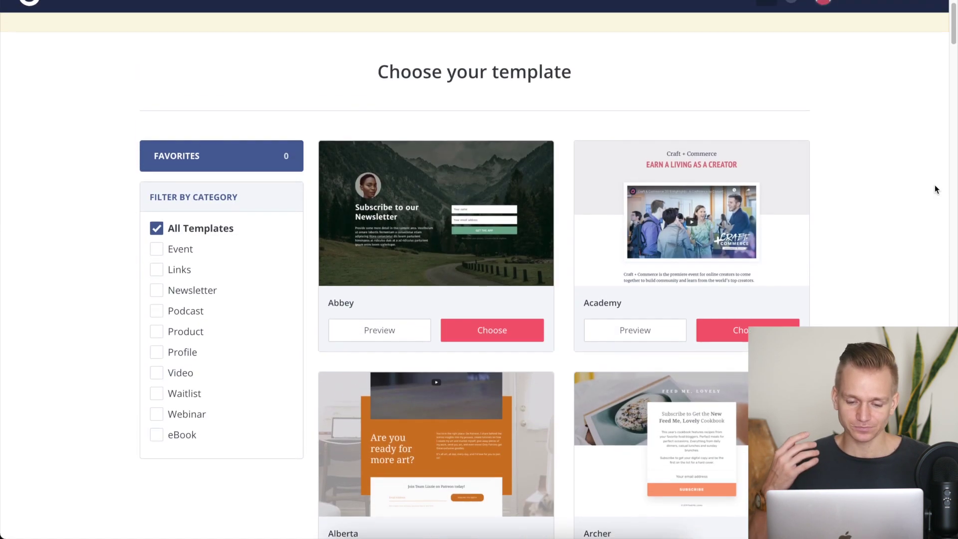
{"action": "scroll", "coordinate": [832, 172], "scroll_direction": "down", "scroll_amount": 10}
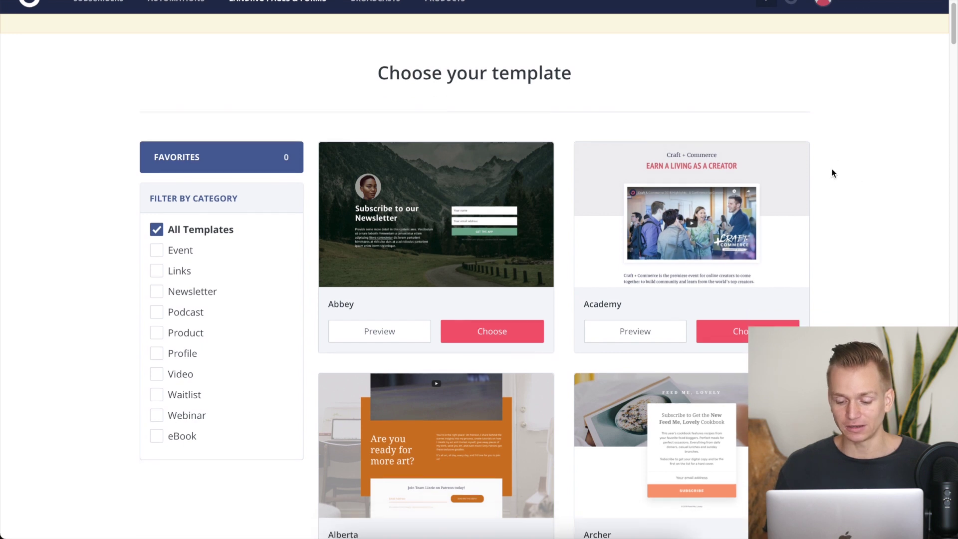
{"action": "scroll", "coordinate": [832, 173], "scroll_direction": "down", "scroll_amount": 15}
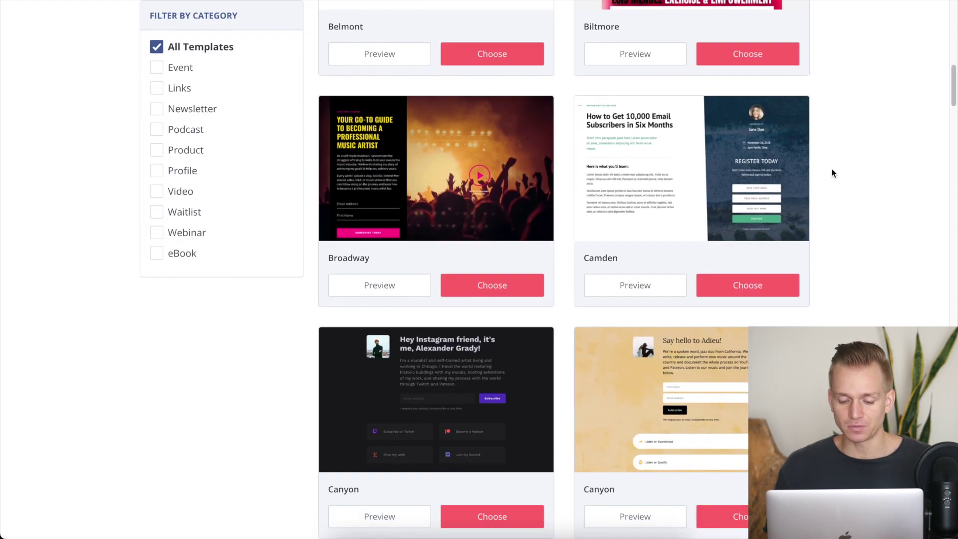
{"action": "scroll", "coordinate": [832, 173], "scroll_direction": "down", "scroll_amount": 20}
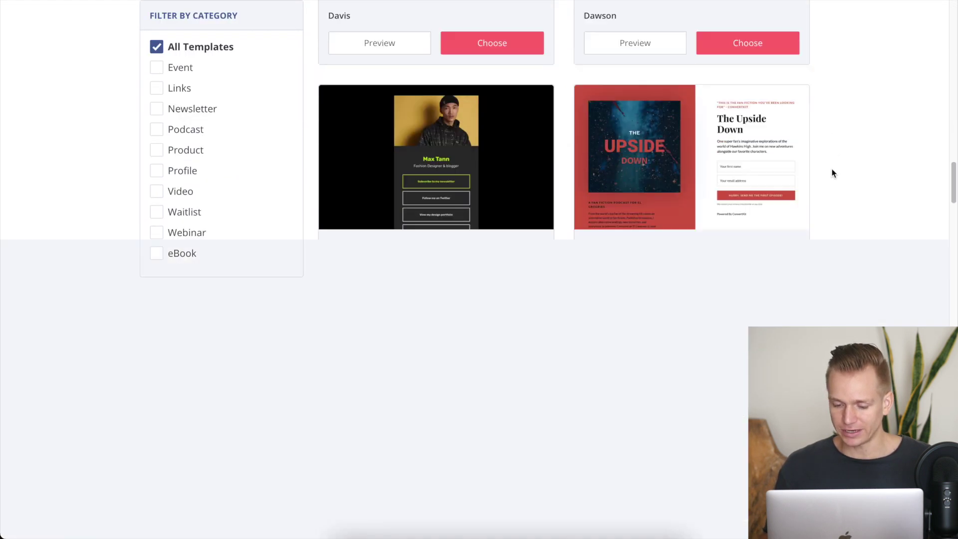
{"action": "scroll", "coordinate": [831, 172], "scroll_direction": "down", "scroll_amount": 20}
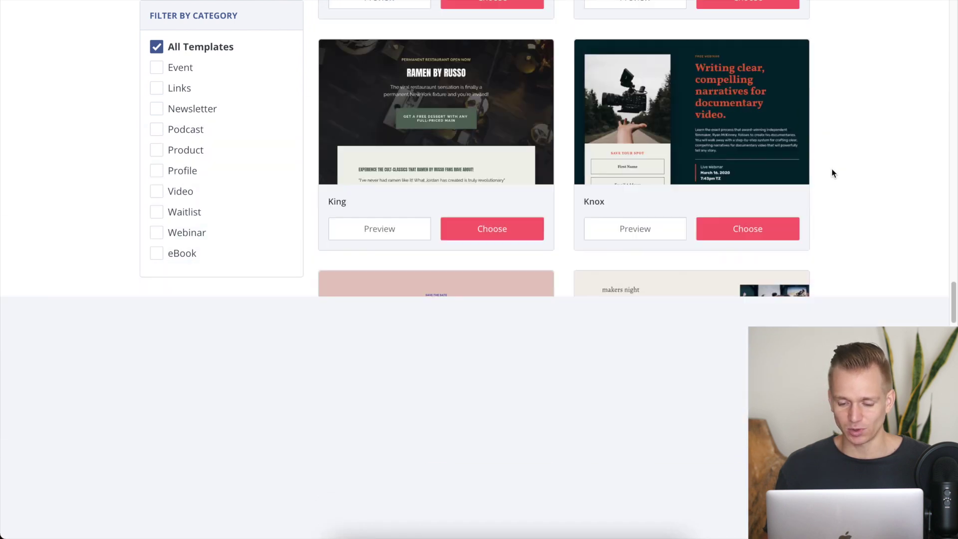
Browse the remaining ConvertKit landing page templates from King and Knox down past Stark and Union
{"action": "scroll", "coordinate": [831, 173], "scroll_direction": "down", "scroll_amount": 20}
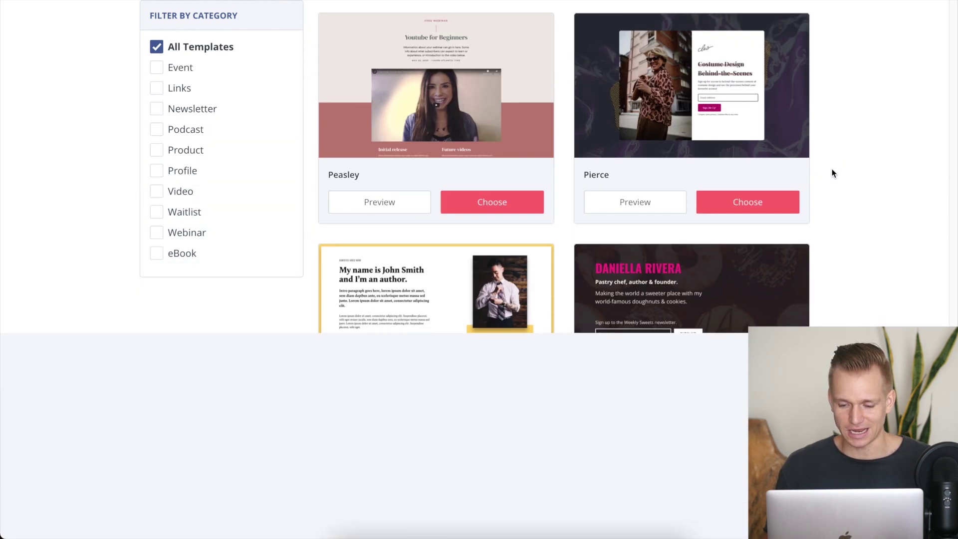
{"action": "scroll", "coordinate": [831, 173], "scroll_direction": "down", "scroll_amount": 1}
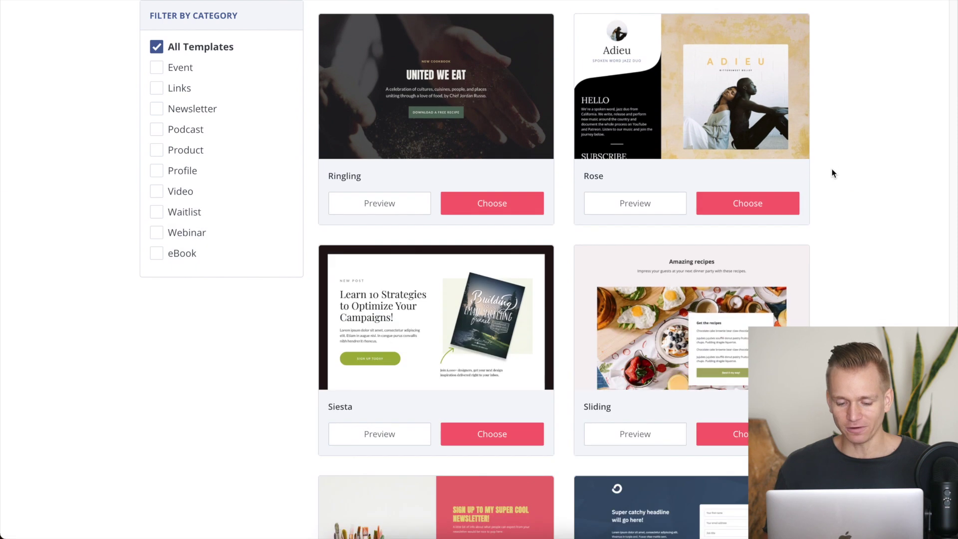
{"action": "scroll", "coordinate": [832, 173], "scroll_direction": "down", "scroll_amount": 12}
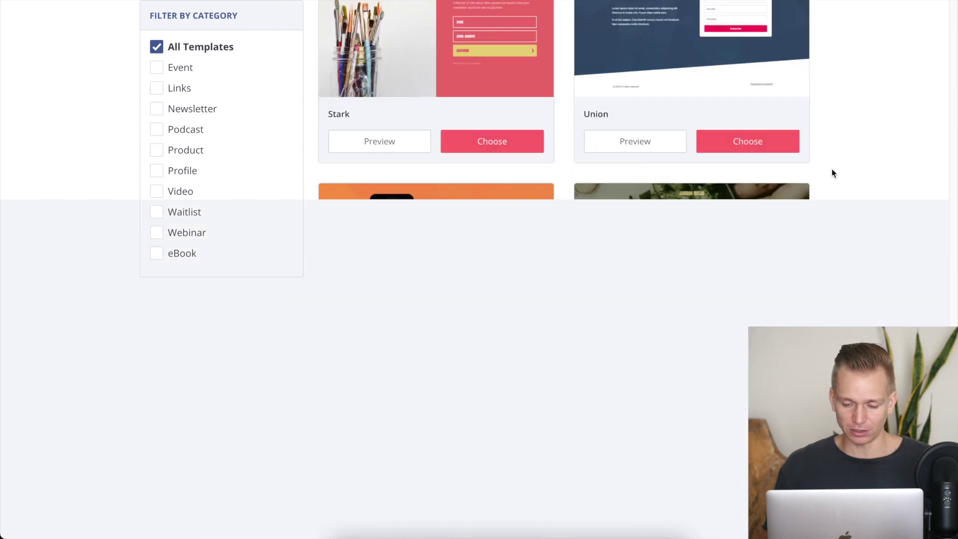
Review the ConvertKit templates again from Ringling back up to Belmont and Biltmore, and return to Everett and Franklin
{"action": "scroll", "coordinate": [832, 173], "scroll_direction": "up", "scroll_amount": 20}
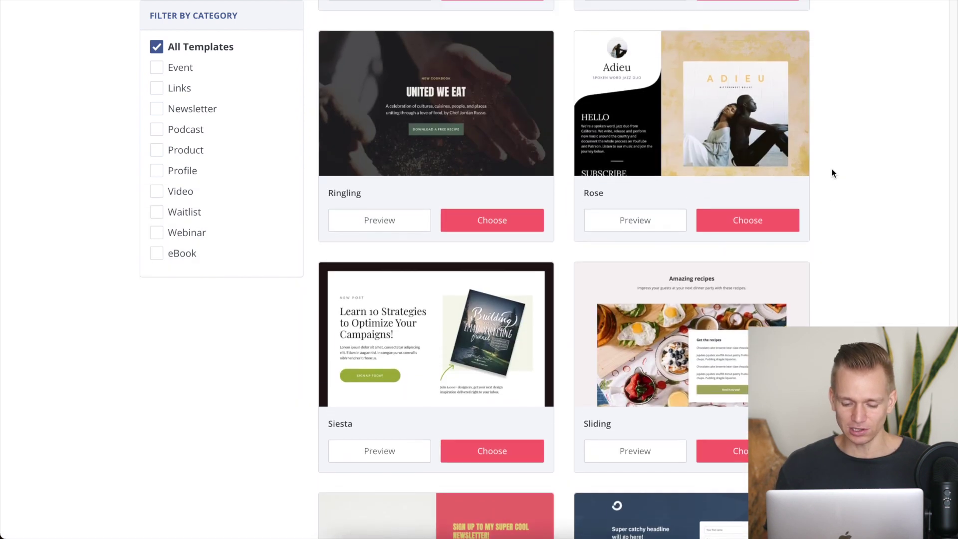
{"action": "scroll", "coordinate": [831, 173], "scroll_direction": "up", "scroll_amount": 20}
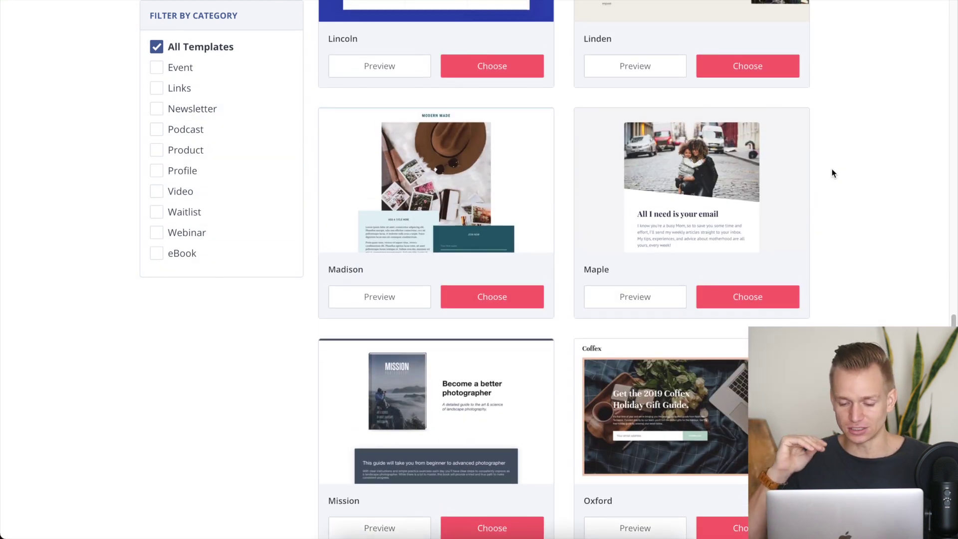
{"action": "scroll", "coordinate": [832, 173], "scroll_direction": "up", "scroll_amount": 6}
{"action": "scroll", "coordinate": [832, 173], "scroll_direction": "up", "scroll_amount": 12}
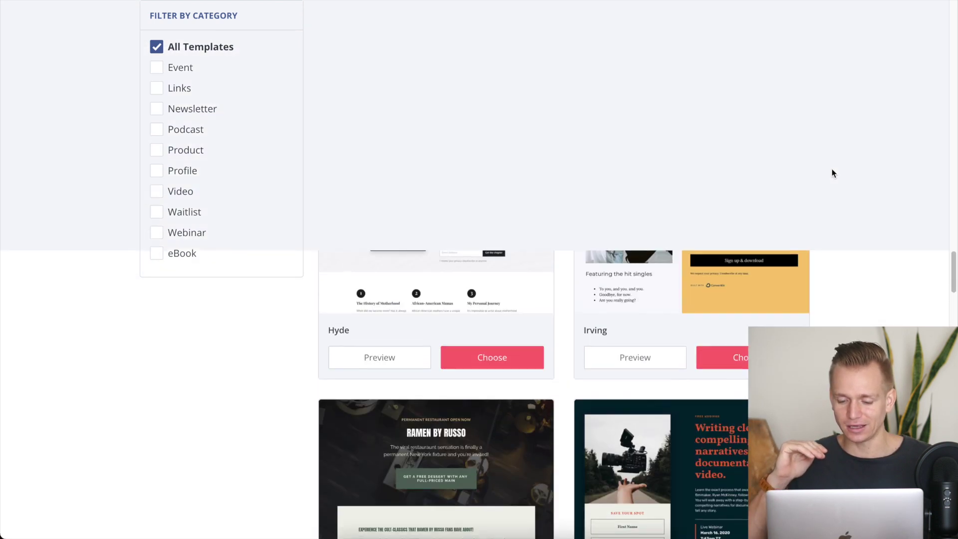
{"action": "scroll", "coordinate": [832, 173], "scroll_direction": "up", "scroll_amount": 8}
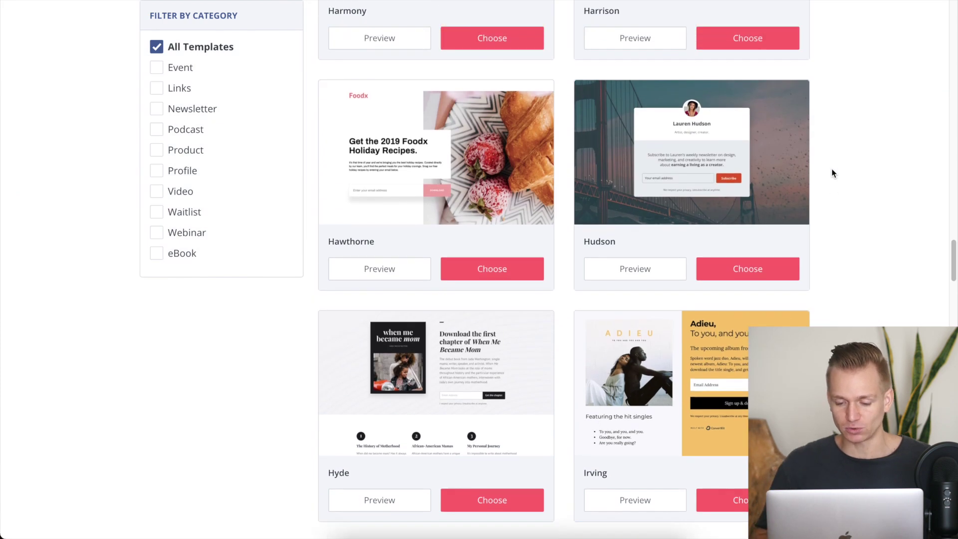
{"action": "scroll", "coordinate": [831, 173], "scroll_direction": "up", "scroll_amount": 8}
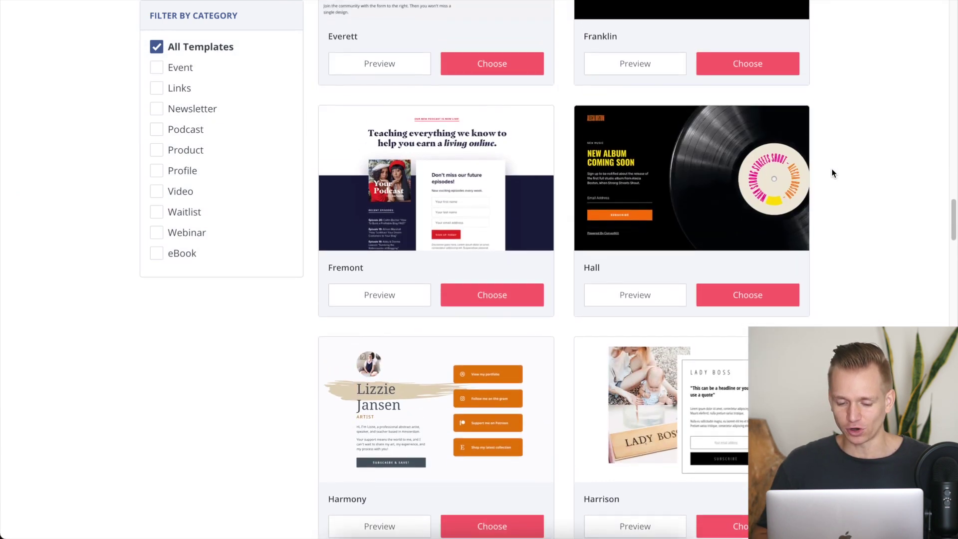
{"action": "scroll", "coordinate": [832, 173], "scroll_direction": "up", "scroll_amount": 5}
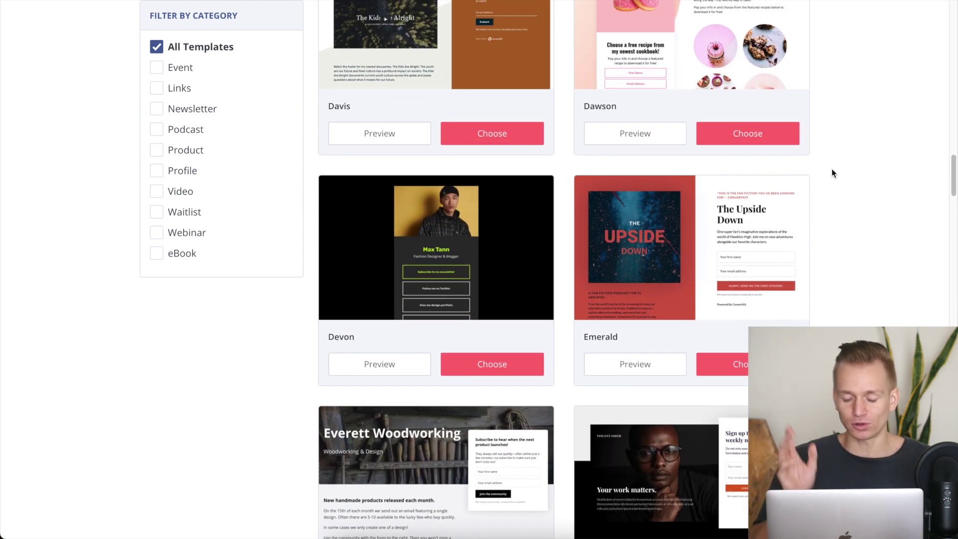
{"action": "scroll", "coordinate": [832, 173], "scroll_direction": "up", "scroll_amount": 3}
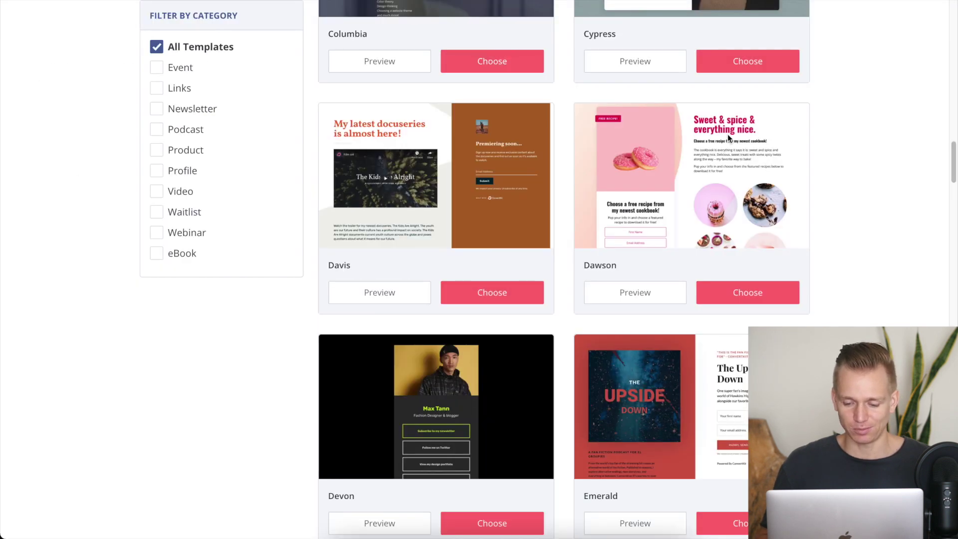
{"action": "scroll", "coordinate": [747, 154], "scroll_direction": "up", "scroll_amount": 9}
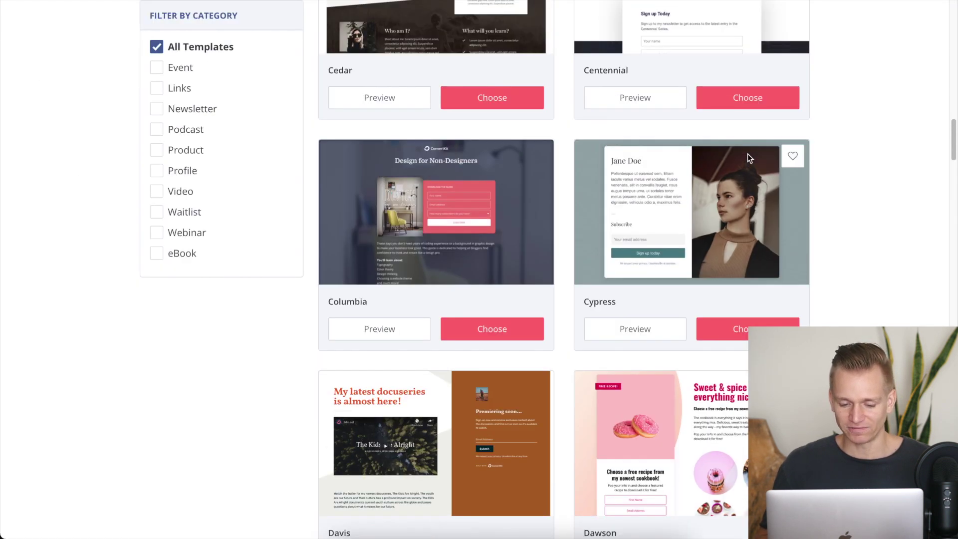
{"action": "scroll", "coordinate": [881, 187], "scroll_direction": "up", "scroll_amount": 10}
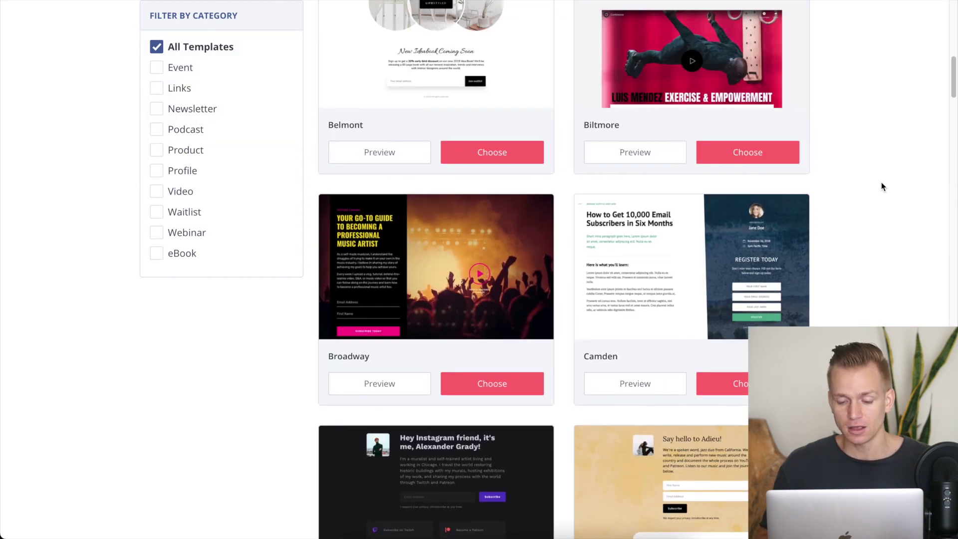
{"action": "scroll", "coordinate": [880, 186], "scroll_direction": "down", "scroll_amount": 15}
{"action": "scroll", "coordinate": [881, 187], "scroll_direction": "down", "scroll_amount": 12}
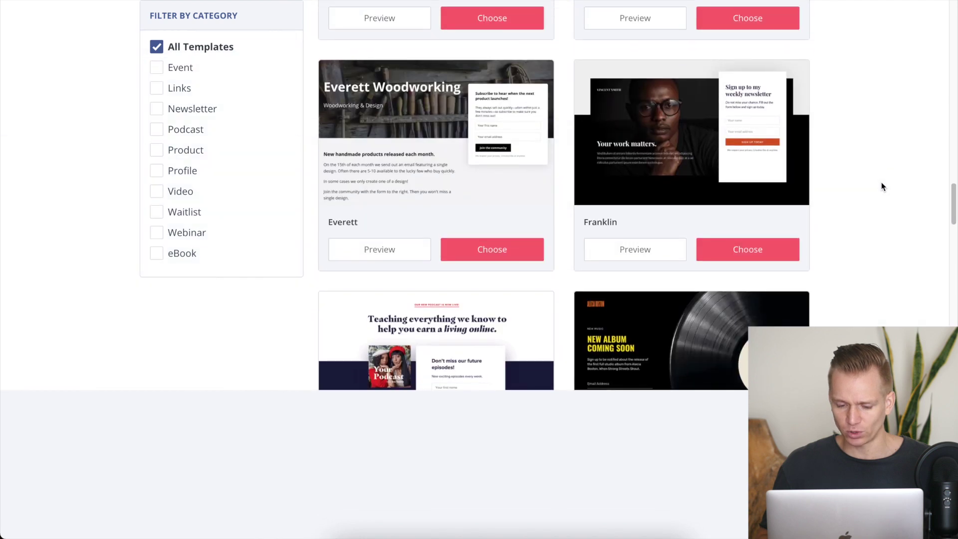
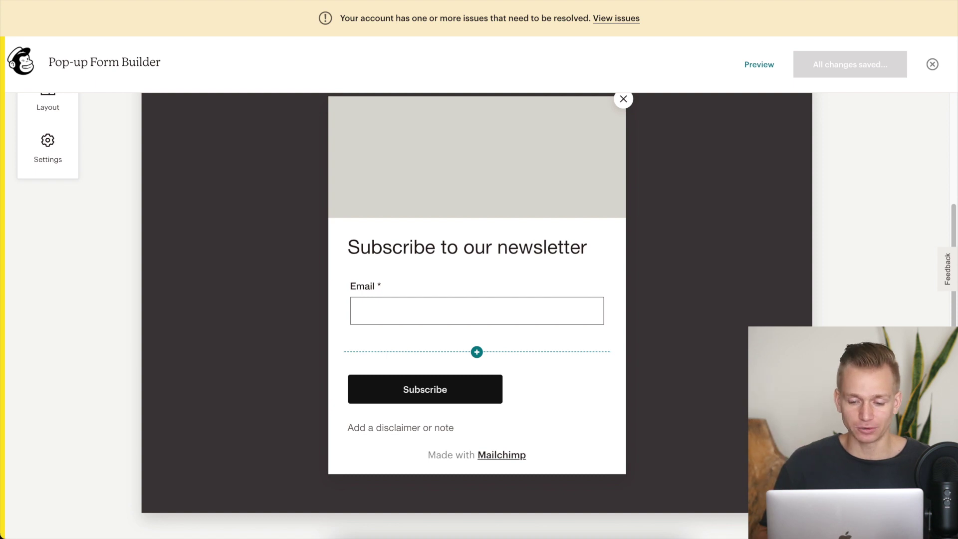
Switch to Mailchimp and look over the pop-up newsletter form and the example campaign's email layout
{"action": "scroll", "coordinate": [474, 174], "scroll_direction": "up", "scroll_amount": 3}
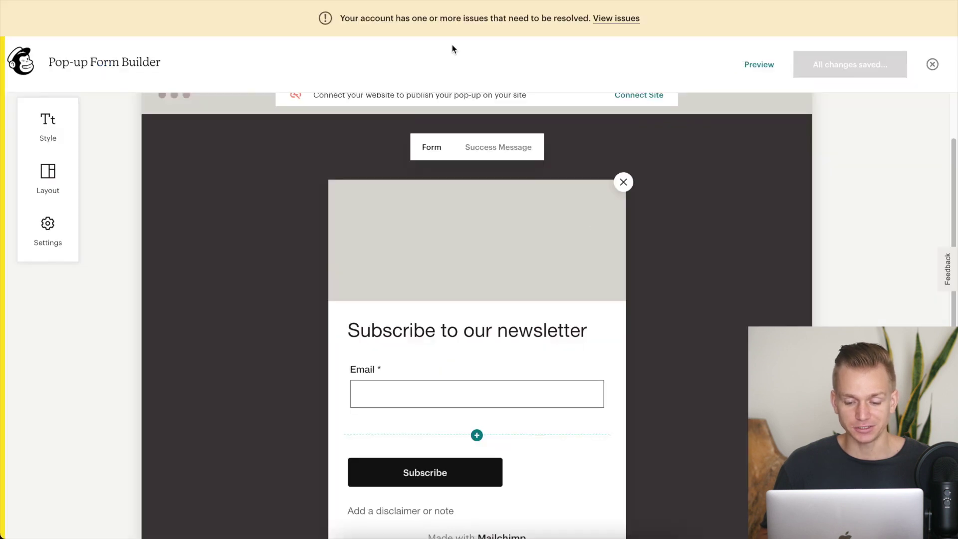
{"action": "scroll", "coordinate": [597, 230], "scroll_direction": "down", "scroll_amount": 2}
{"action": "scroll", "coordinate": [598, 229], "scroll_direction": "up", "scroll_amount": 3}
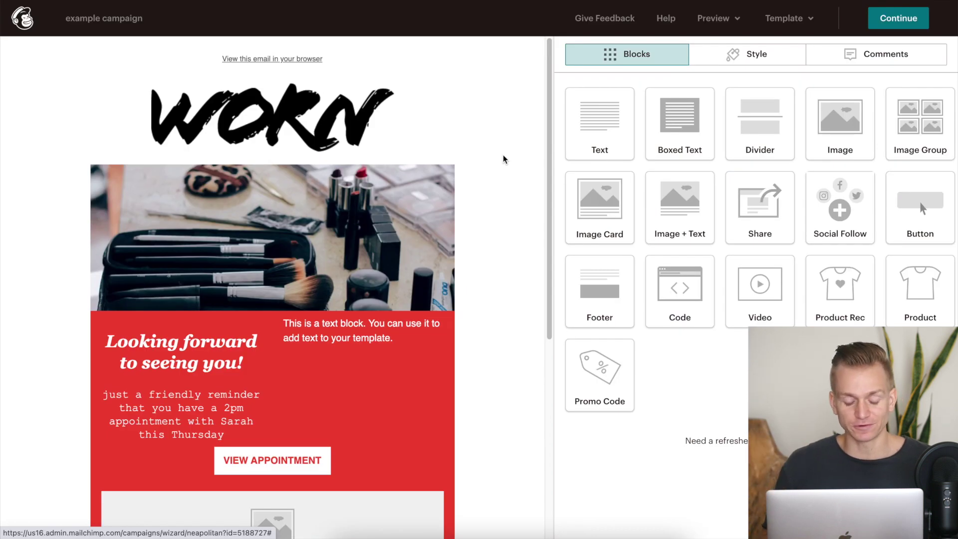
{"action": "scroll", "coordinate": [503, 159], "scroll_direction": "down", "scroll_amount": 6}
{"action": "scroll", "coordinate": [503, 159], "scroll_direction": "up", "scroll_amount": 6}
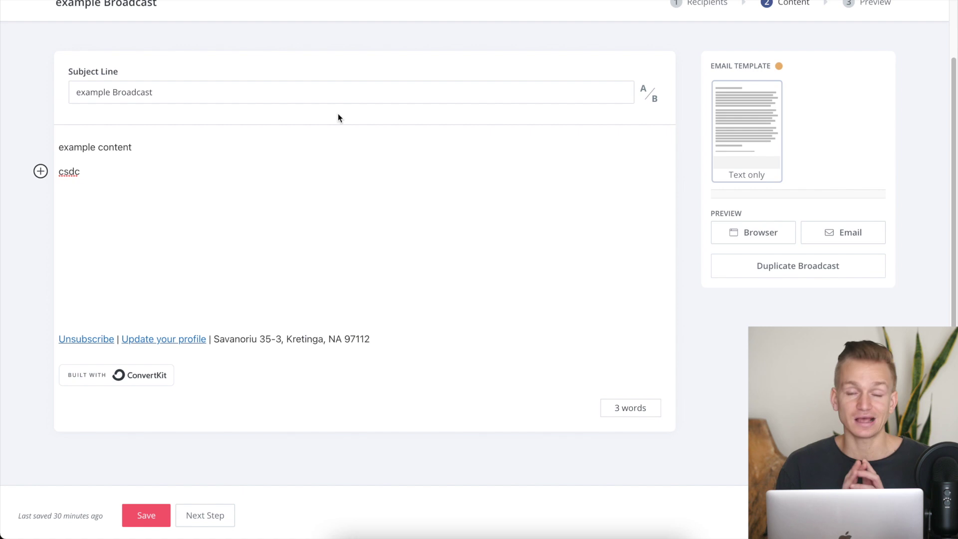
Switch to ConvertKit's example Broadcast, check which elements can be inserted below the "csdc" line, and dismiss the options
{"action": "scroll", "coordinate": [337, 118], "scroll_direction": "up", "scroll_amount": 3}
{"action": "scroll", "coordinate": [338, 117], "scroll_direction": "down", "scroll_amount": 4}
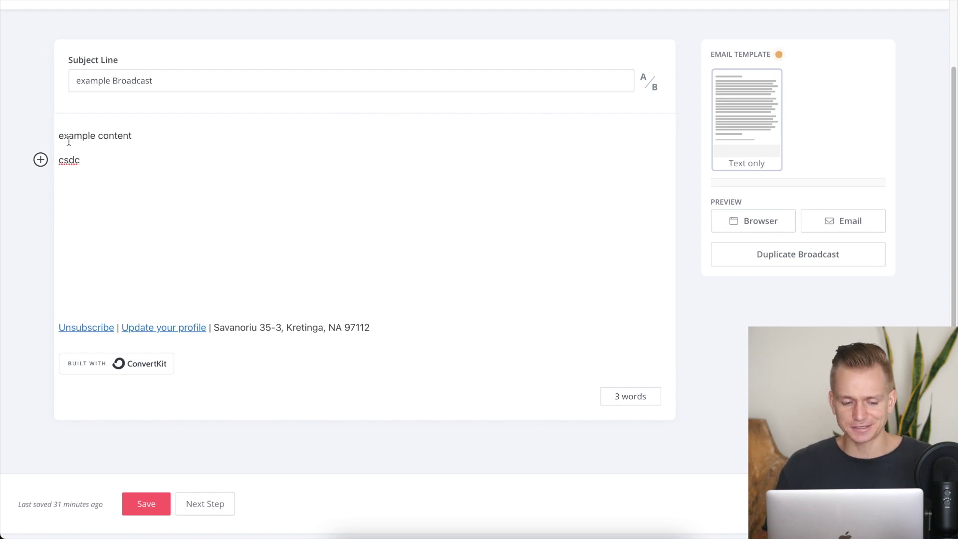
{"action": "scroll", "coordinate": [157, 164], "scroll_direction": "down", "scroll_amount": 1}
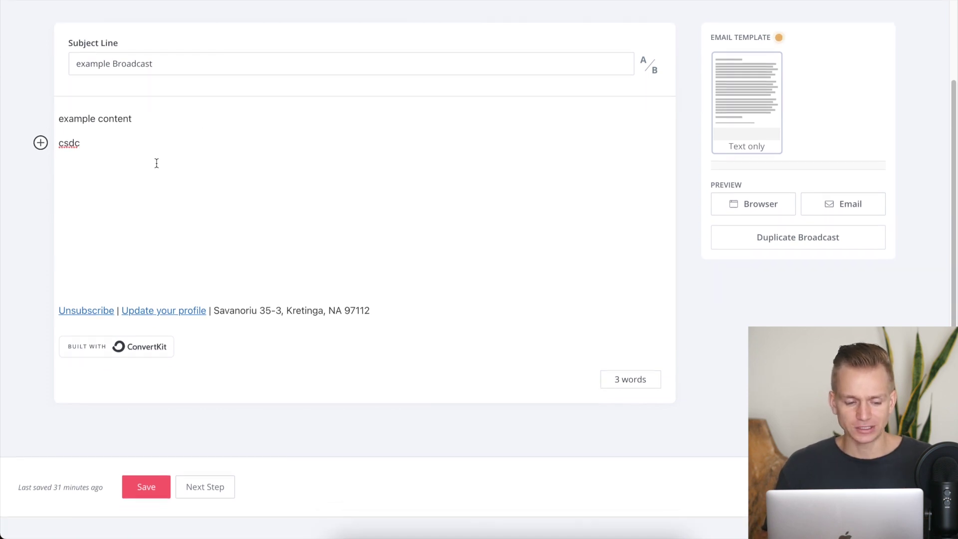
{"action": "left_click", "coordinate": [41, 144]}
{"action": "scroll", "coordinate": [99, 190], "scroll_direction": "down", "scroll_amount": 4}
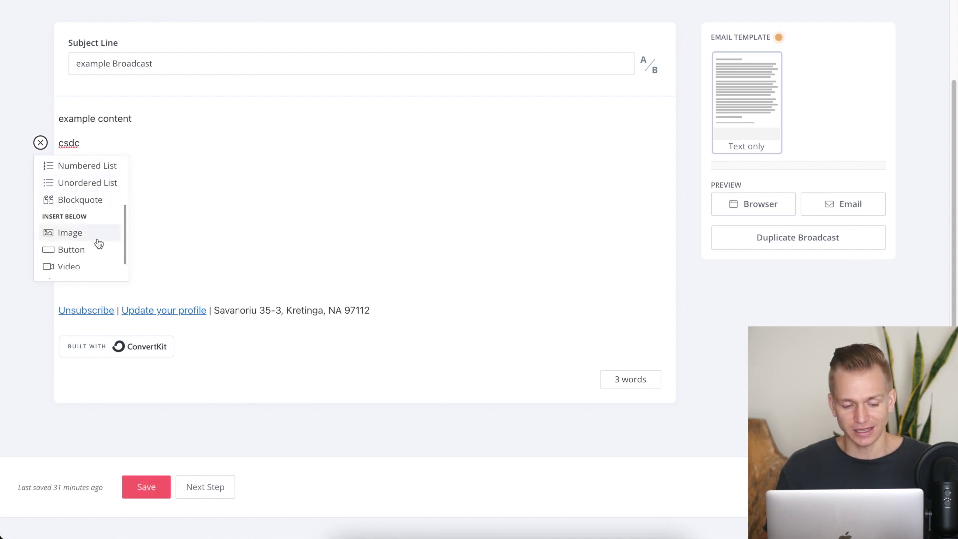
{"action": "scroll", "coordinate": [94, 257], "scroll_direction": "down", "scroll_amount": 1}
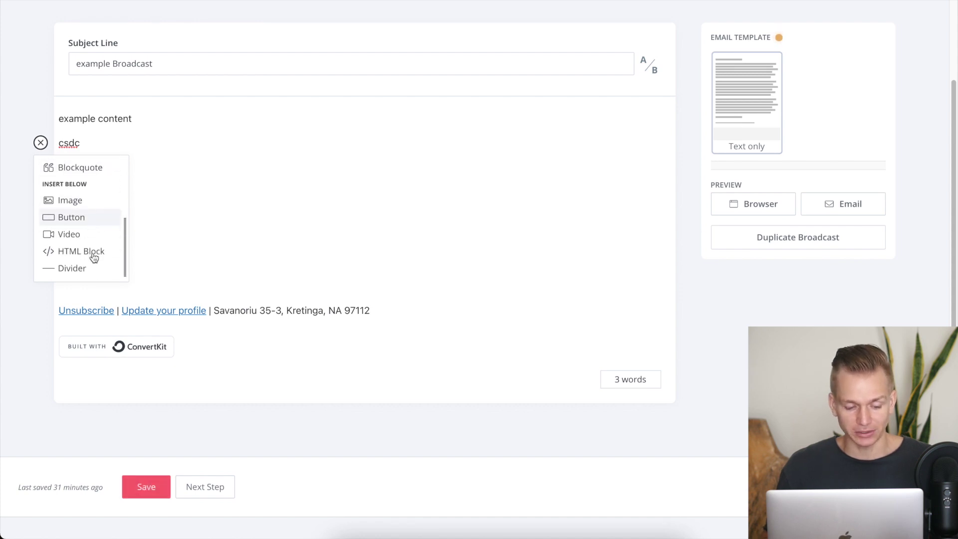
{"action": "left_click", "coordinate": [179, 236]}
{"action": "left_click", "coordinate": [40, 143]}
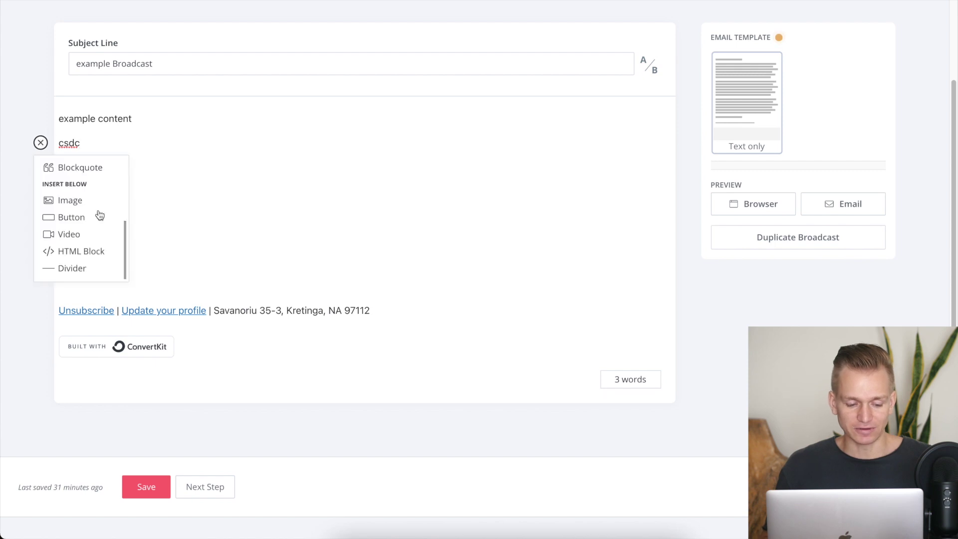
{"action": "scroll", "coordinate": [97, 215], "scroll_direction": "down", "scroll_amount": 2}
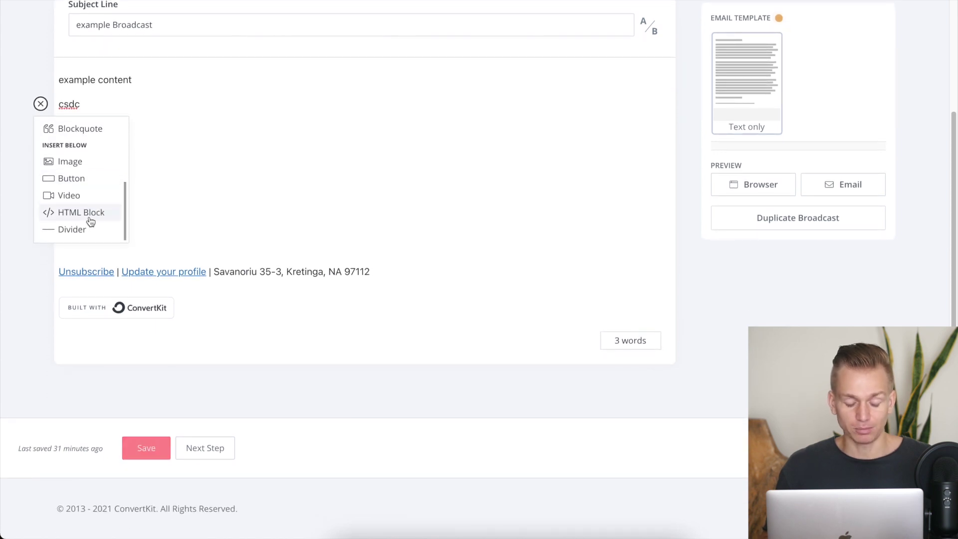
{"action": "left_click", "coordinate": [238, 188]}
{"action": "scroll", "coordinate": [239, 189], "scroll_direction": "up", "scroll_amount": 2}
{"action": "scroll", "coordinate": [239, 190], "scroll_direction": "up", "scroll_amount": 1}
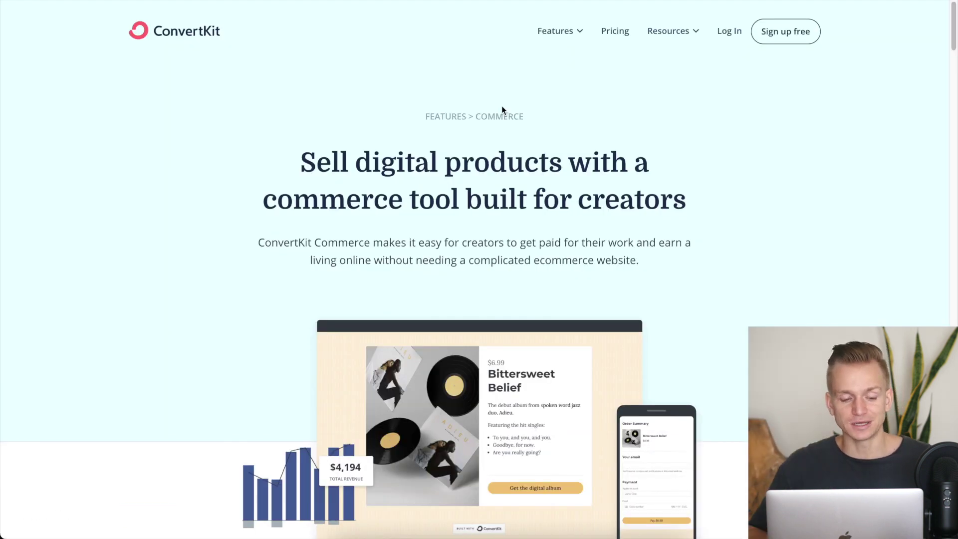
Switch to the ConvertKit Commerce features page and read from the headline through product types and customizable product pages to sales funnels
{"action": "scroll", "coordinate": [501, 105], "scroll_direction": "down", "scroll_amount": 1}
{"action": "scroll", "coordinate": [220, 64], "scroll_direction": "up", "scroll_amount": 1}
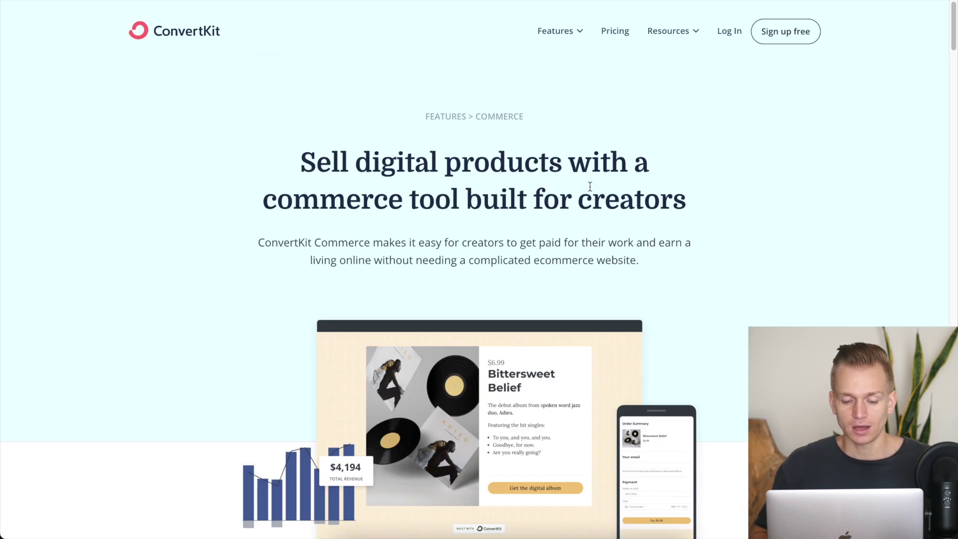
{"action": "scroll", "coordinate": [590, 186], "scroll_direction": "down", "scroll_amount": 4}
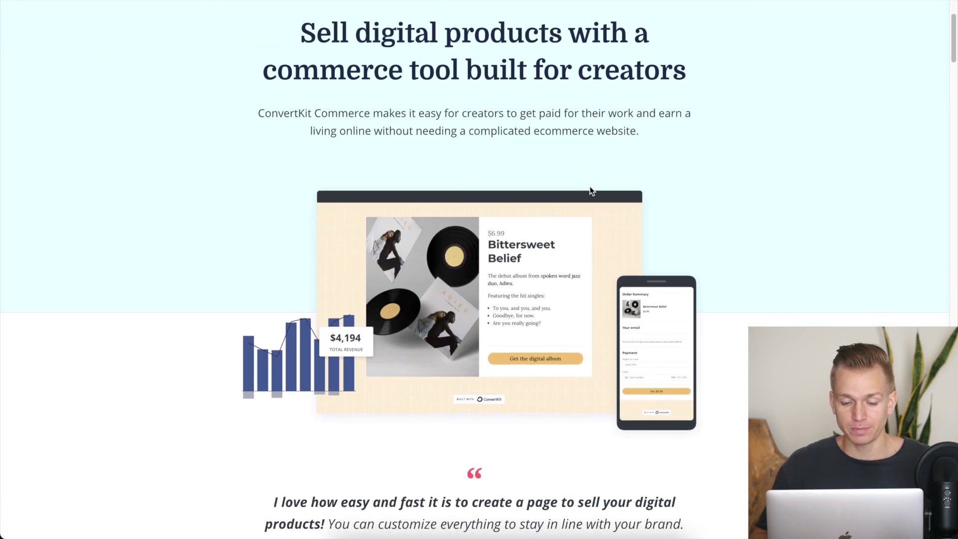
{"action": "scroll", "coordinate": [589, 187], "scroll_direction": "down", "scroll_amount": 15}
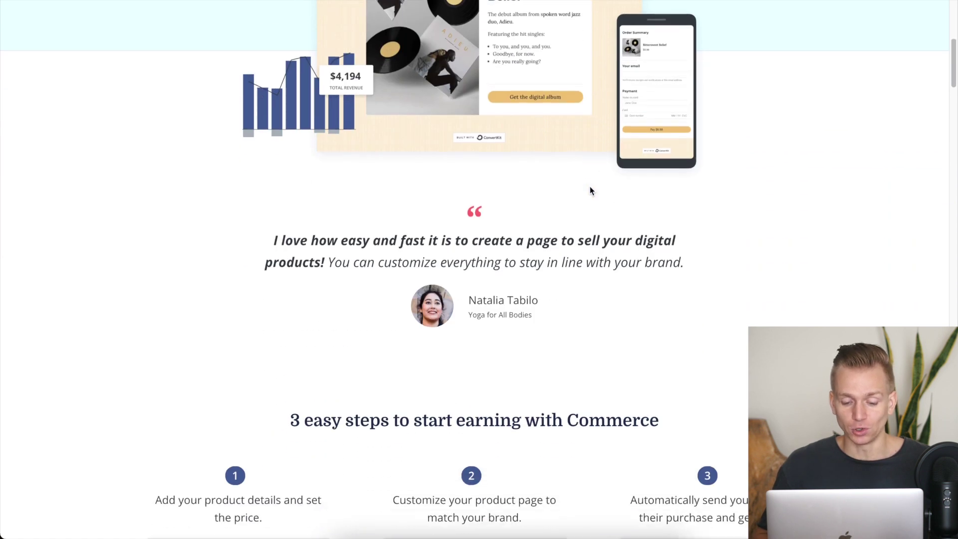
{"action": "scroll", "coordinate": [590, 188], "scroll_direction": "down", "scroll_amount": 20}
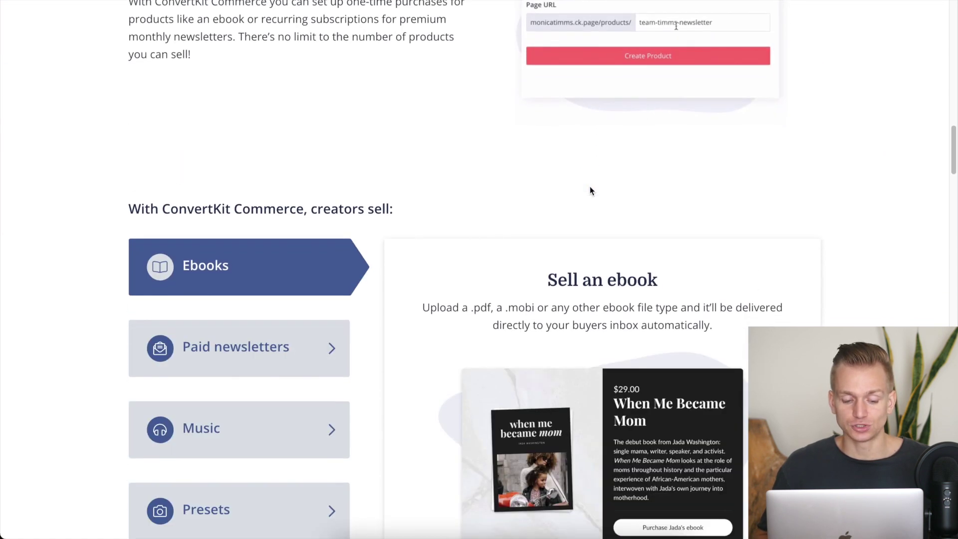
{"action": "scroll", "coordinate": [589, 186], "scroll_direction": "down", "scroll_amount": 20}
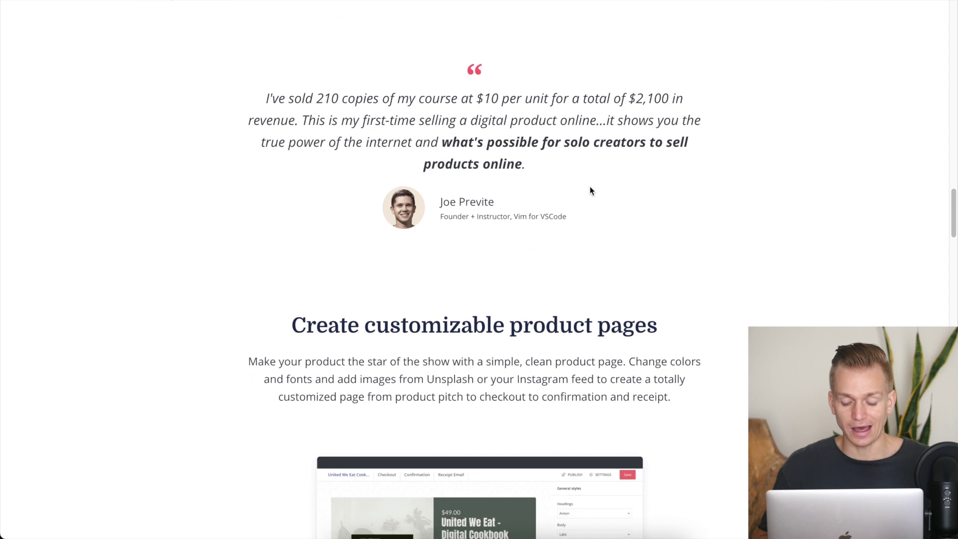
{"action": "scroll", "coordinate": [590, 186], "scroll_direction": "down", "scroll_amount": 18}
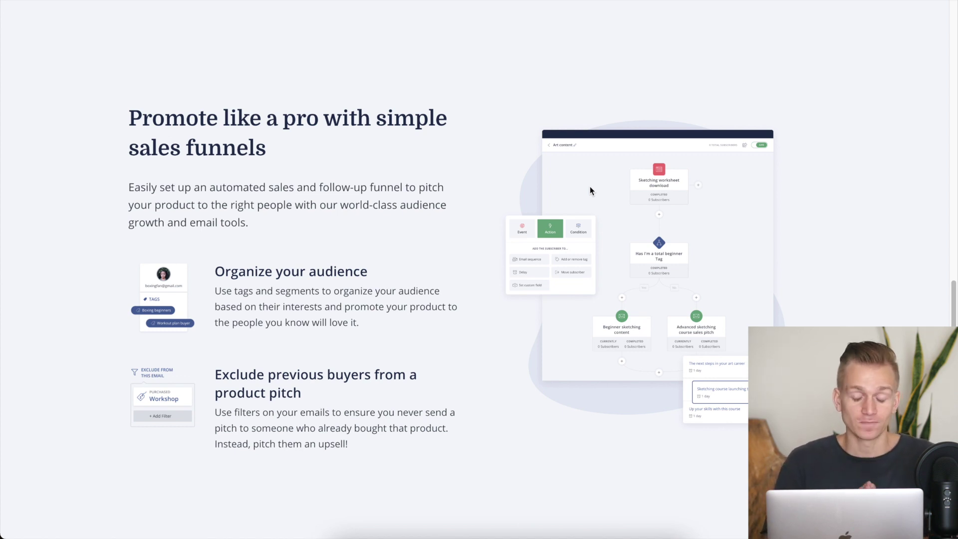
Read the Commerce sections on the sales dashboard, payment processing and transaction fees, and return to the customizable product pages section
{"action": "scroll", "coordinate": [589, 187], "scroll_direction": "down", "scroll_amount": 9}
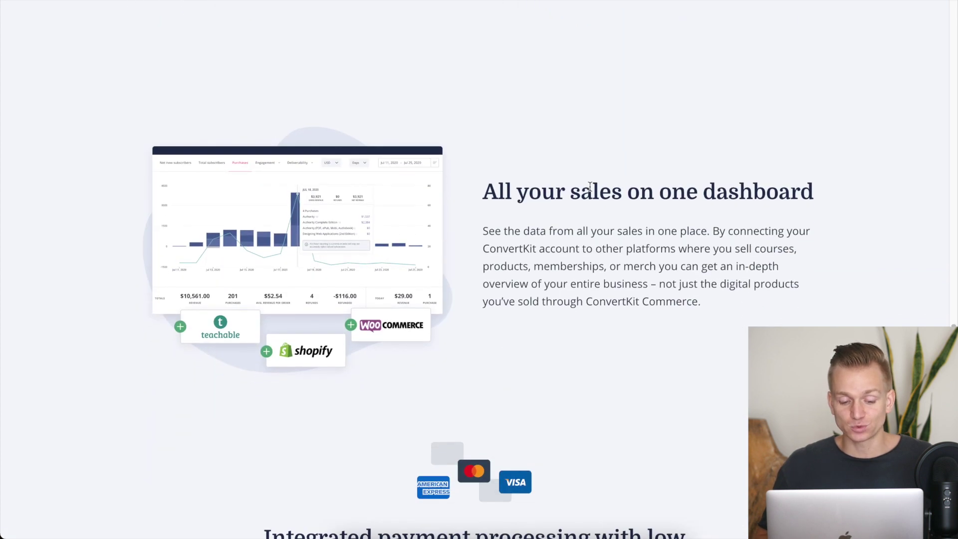
{"action": "scroll", "coordinate": [590, 186], "scroll_direction": "down", "scroll_amount": 5}
{"action": "scroll", "coordinate": [590, 187], "scroll_direction": "up", "scroll_amount": 3}
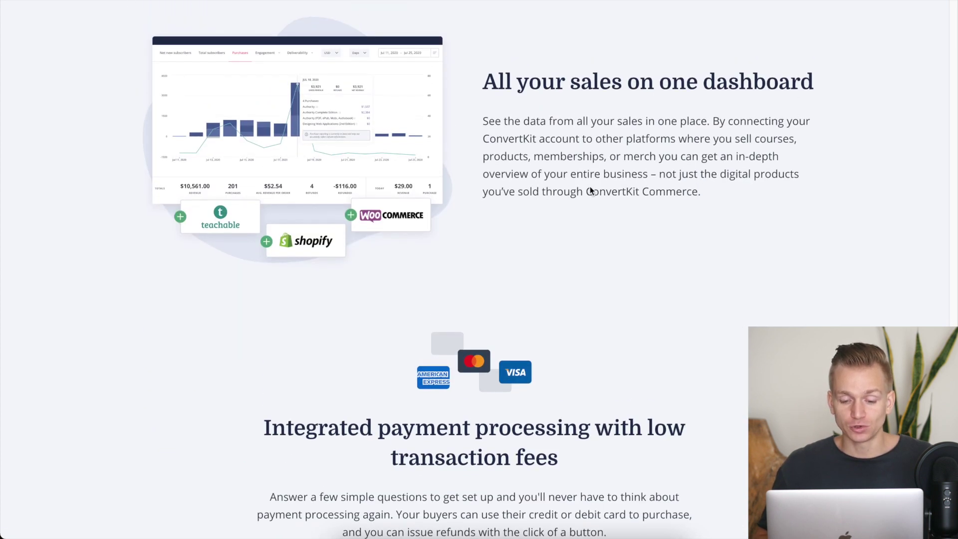
{"action": "scroll", "coordinate": [589, 189], "scroll_direction": "down", "scroll_amount": 9}
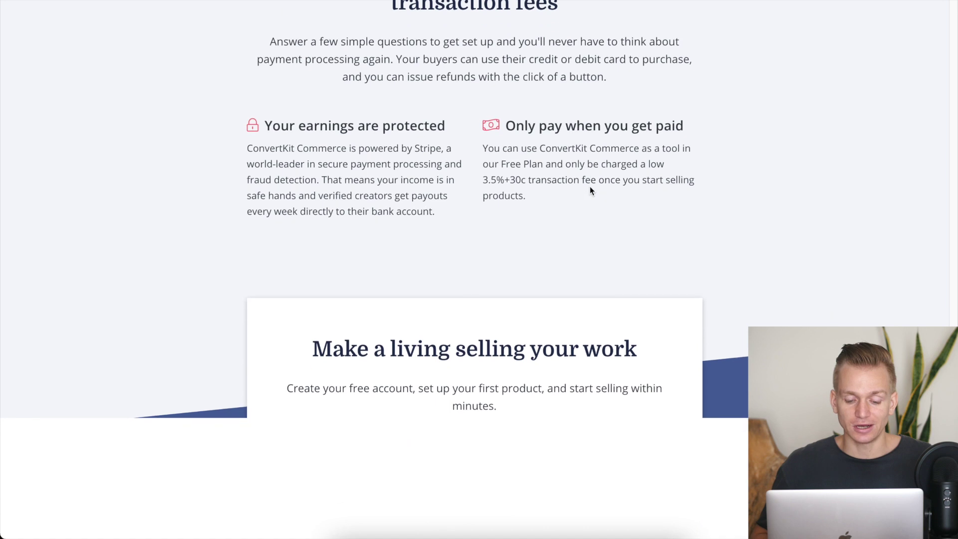
{"action": "scroll", "coordinate": [589, 186], "scroll_direction": "down", "scroll_amount": 4}
{"action": "scroll", "coordinate": [590, 187], "scroll_direction": "up", "scroll_amount": 13}
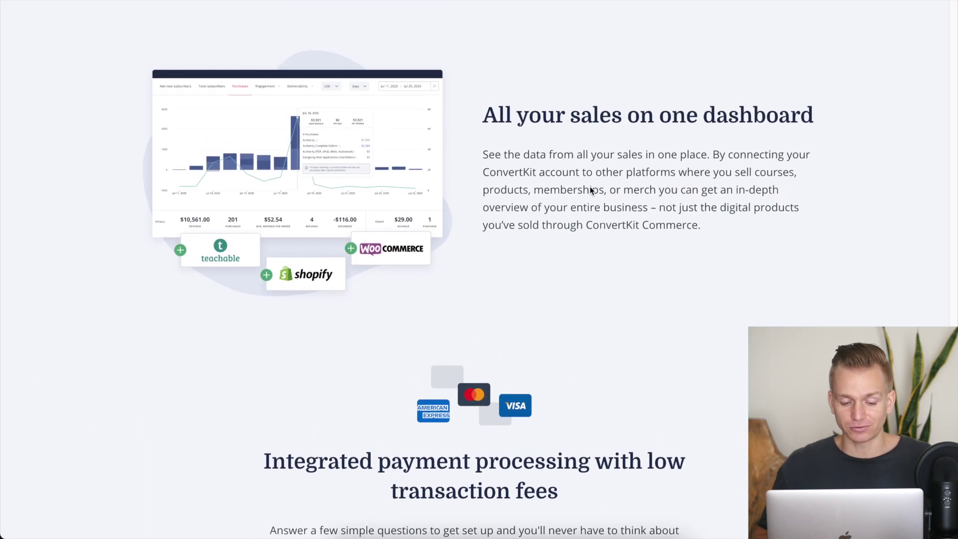
{"action": "scroll", "coordinate": [525, 318], "scroll_direction": "down", "scroll_amount": 12}
{"action": "scroll", "coordinate": [525, 318], "scroll_direction": "up", "scroll_amount": 20}
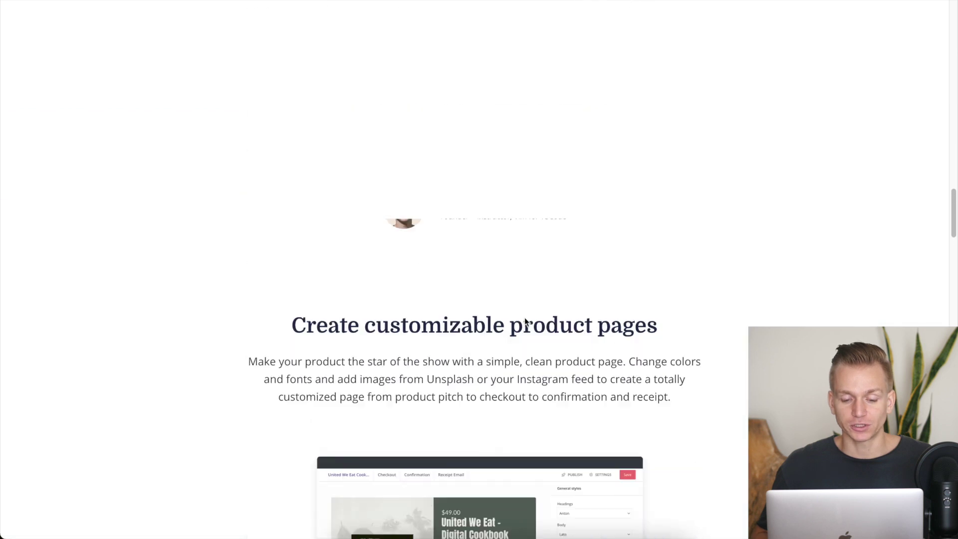
Switch to Mailchimp's website editor, check the Home page options, and open the Intro section's image background settings
{"action": "scroll", "coordinate": [525, 317], "scroll_direction": "up", "scroll_amount": 3}
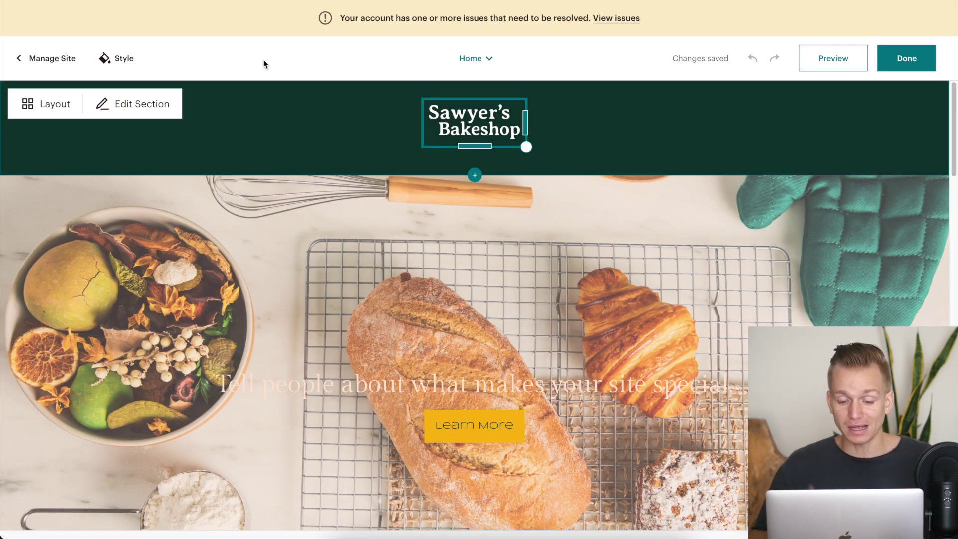
{"action": "left_click", "coordinate": [621, 92]}
{"action": "mouse_move", "coordinate": [628, 173]}
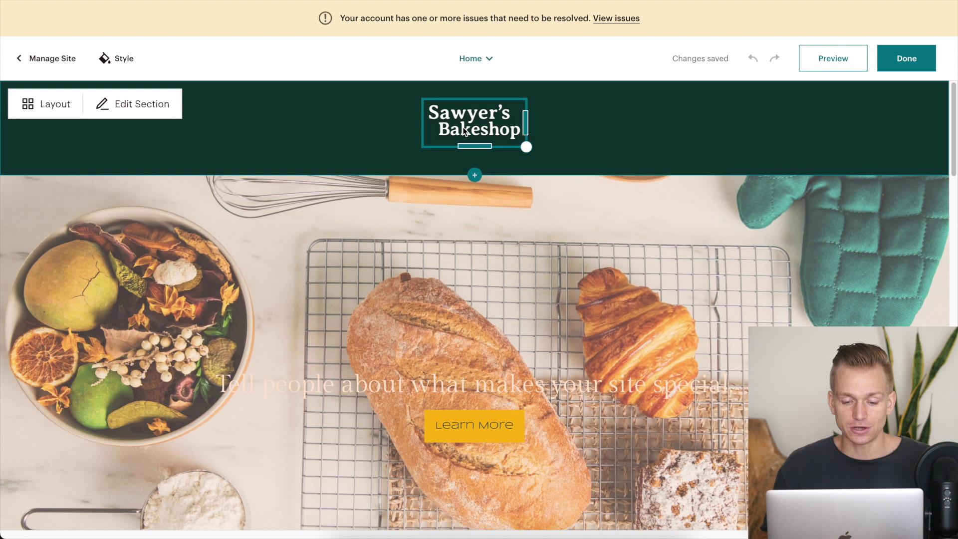
{"action": "left_click", "coordinate": [491, 64]}
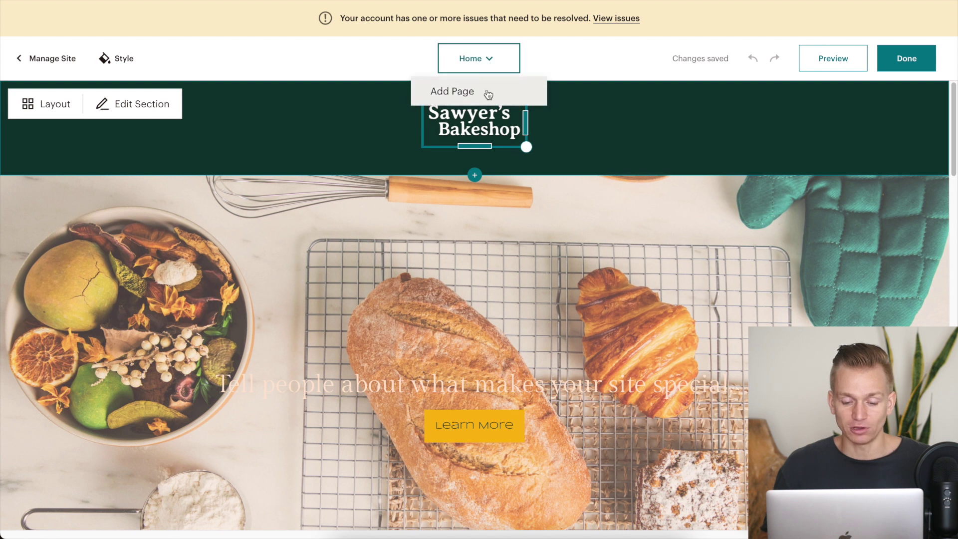
{"action": "left_click", "coordinate": [525, 176]}
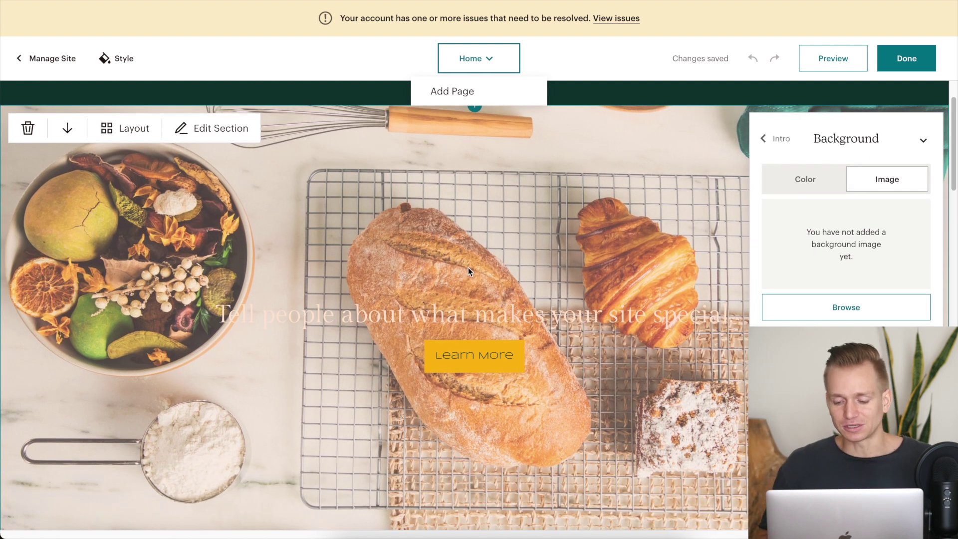
Look over the Sawyer's Bakeshop homepage from the intro image through the repeated "Talk up your brand." sections
{"action": "scroll", "coordinate": [594, 193], "scroll_direction": "down", "scroll_amount": 8}
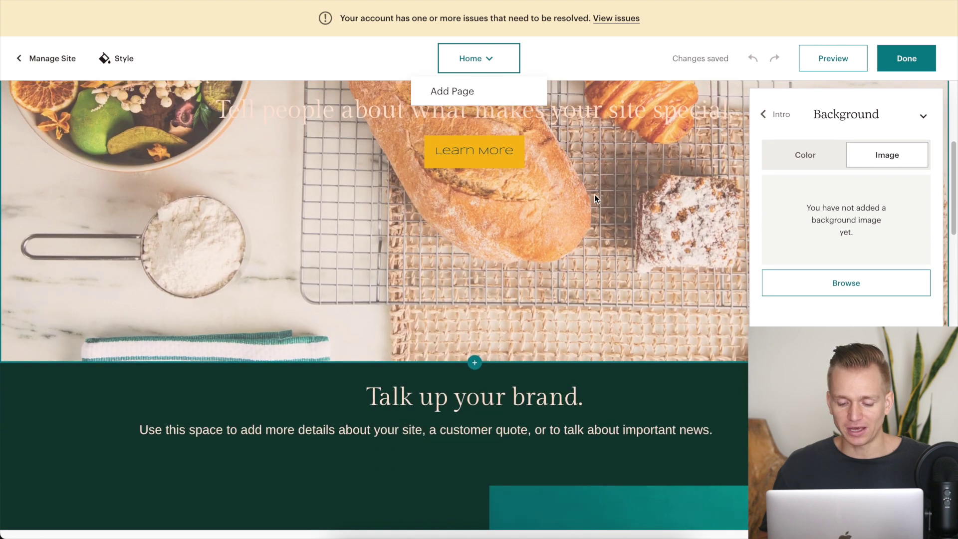
{"action": "scroll", "coordinate": [594, 194], "scroll_direction": "down", "scroll_amount": 5}
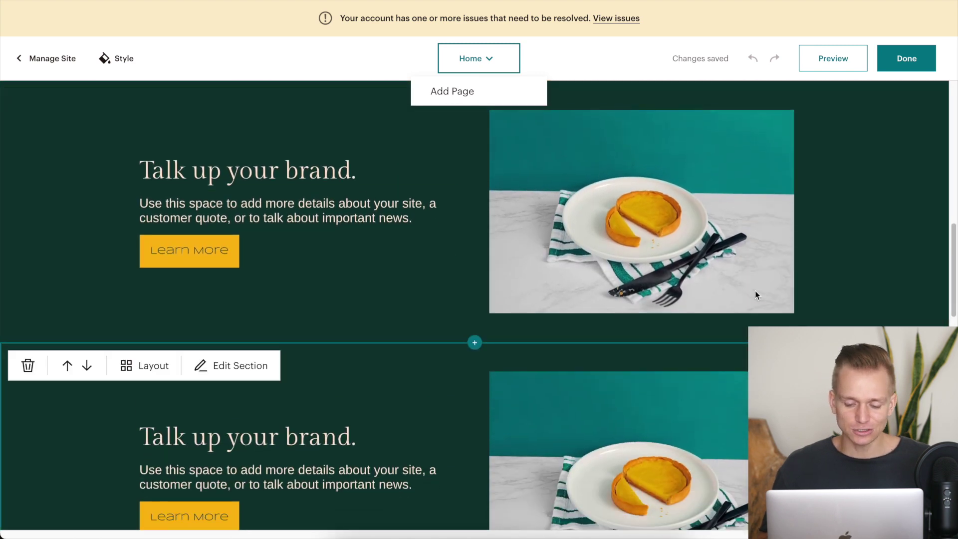
{"action": "scroll", "coordinate": [835, 274], "scroll_direction": "down", "scroll_amount": 15}
{"action": "scroll", "coordinate": [835, 273], "scroll_direction": "up", "scroll_amount": 1}
{"action": "scroll", "coordinate": [836, 274], "scroll_direction": "up", "scroll_amount": 15}
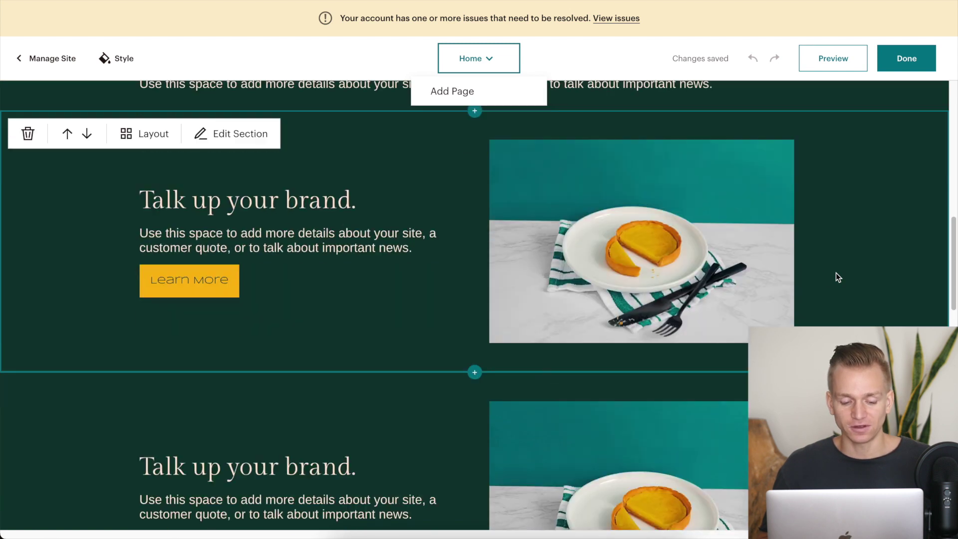
View the layout choices for the first Text & Image section and slightly enlarge its tart image
{"action": "left_click", "coordinate": [153, 134]}
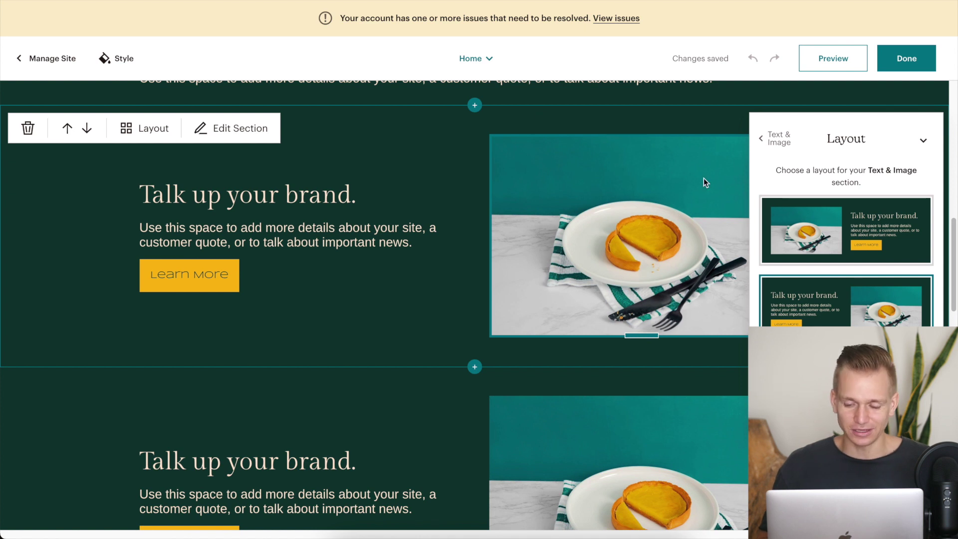
{"action": "left_click", "coordinate": [924, 140]}
{"action": "left_click", "coordinate": [762, 287]}
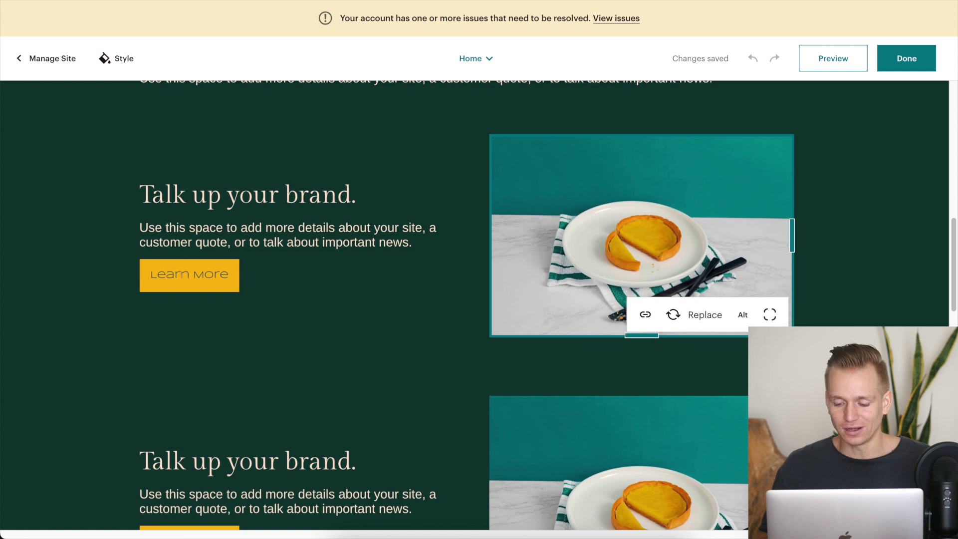
{"action": "left_click_drag", "start_coordinate": [760, 320], "coordinate": [809, 346]}
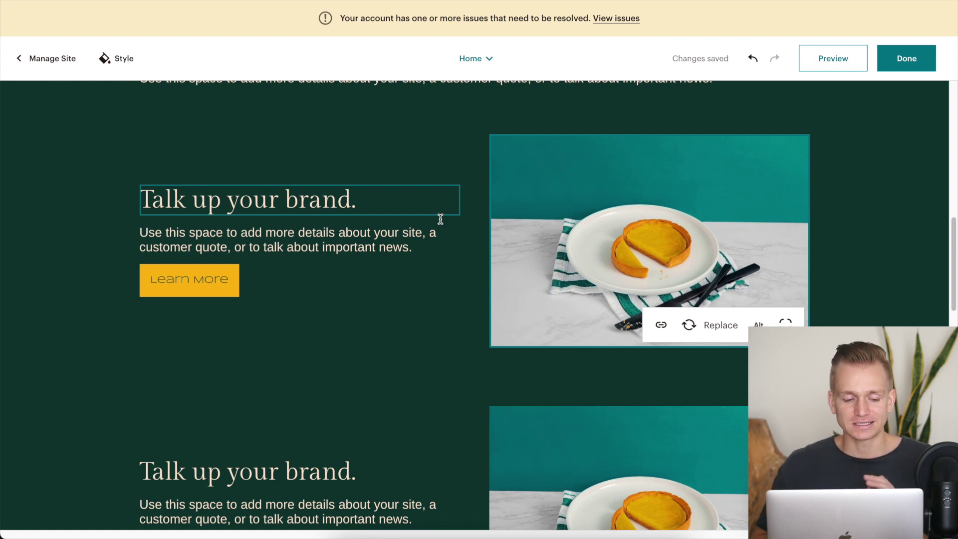
Look over the bakery homepage once more, and switch to ConvertKit to view its Sequences and automation Rules pages
{"action": "scroll", "coordinate": [440, 218], "scroll_direction": "up", "scroll_amount": 15}
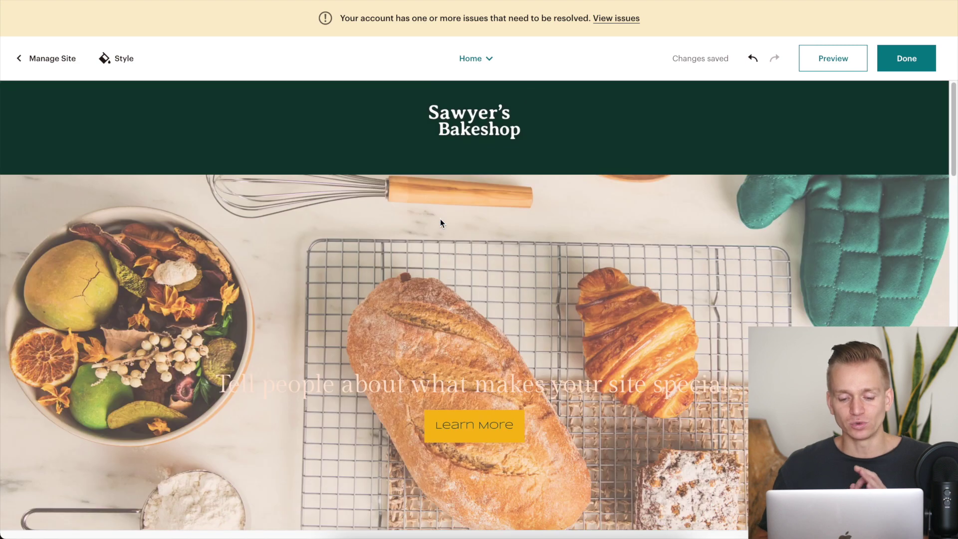
{"action": "scroll", "coordinate": [440, 220], "scroll_direction": "down", "scroll_amount": 15}
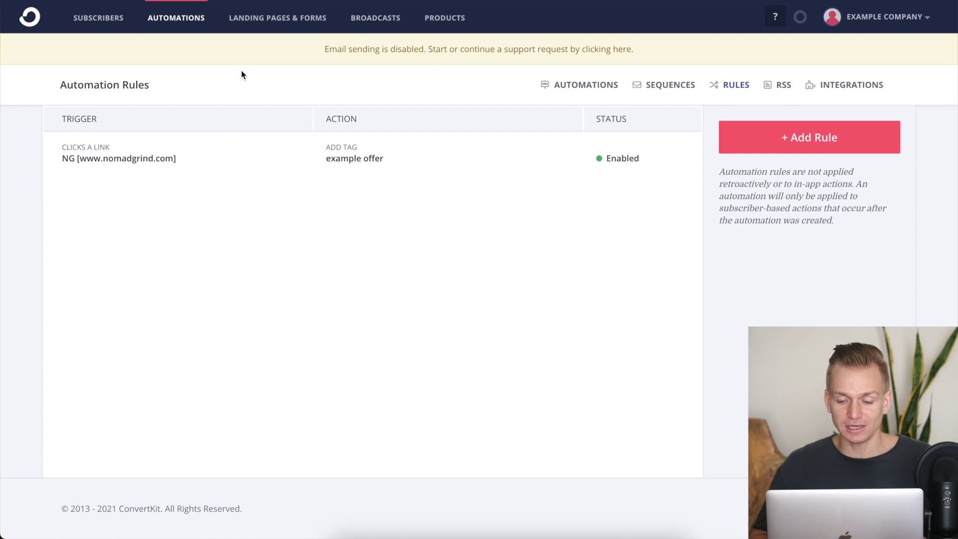
{"action": "left_click", "coordinate": [677, 92]}
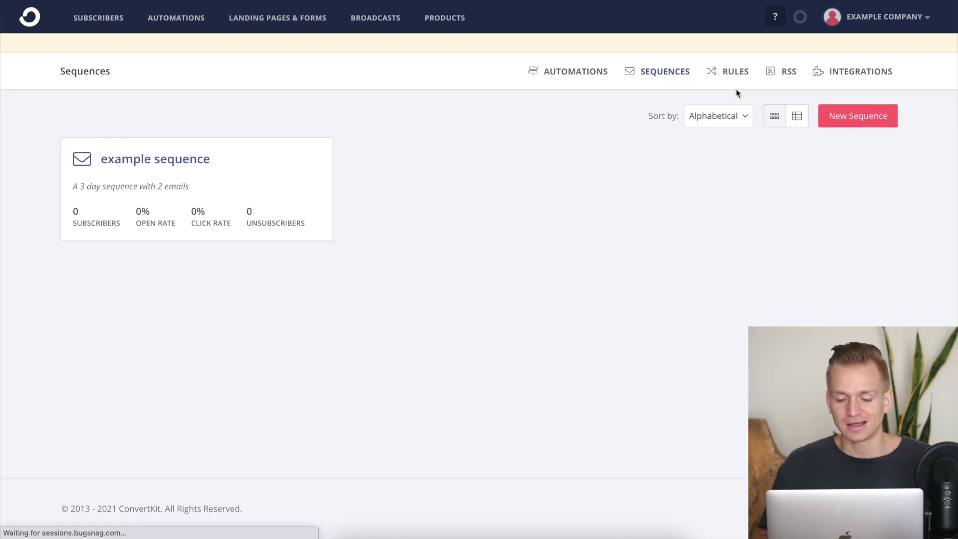
{"action": "left_click", "coordinate": [736, 73]}
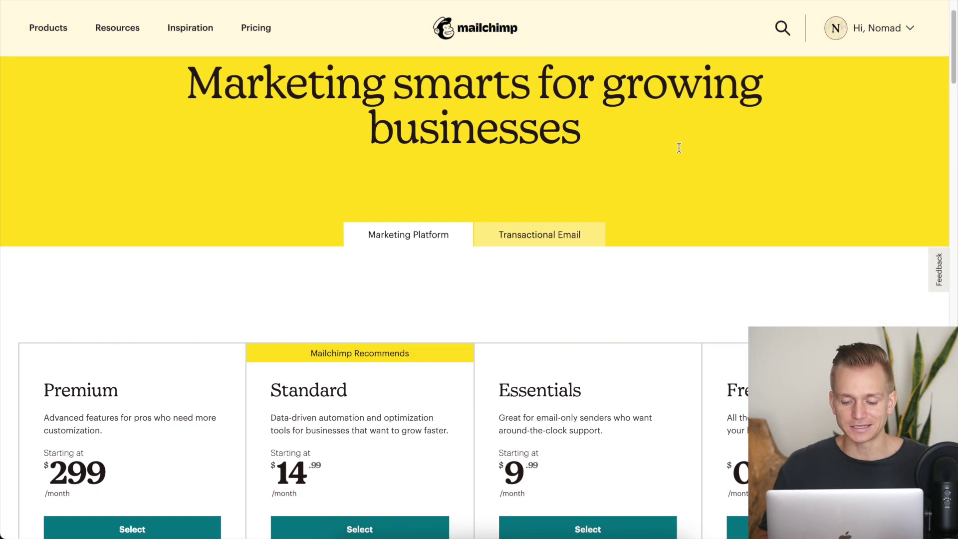
Switch to Mailchimp's pricing page and read the prices, contact limits and features of the Essentials and Free plans
{"action": "scroll", "coordinate": [678, 147], "scroll_direction": "down", "scroll_amount": 6}
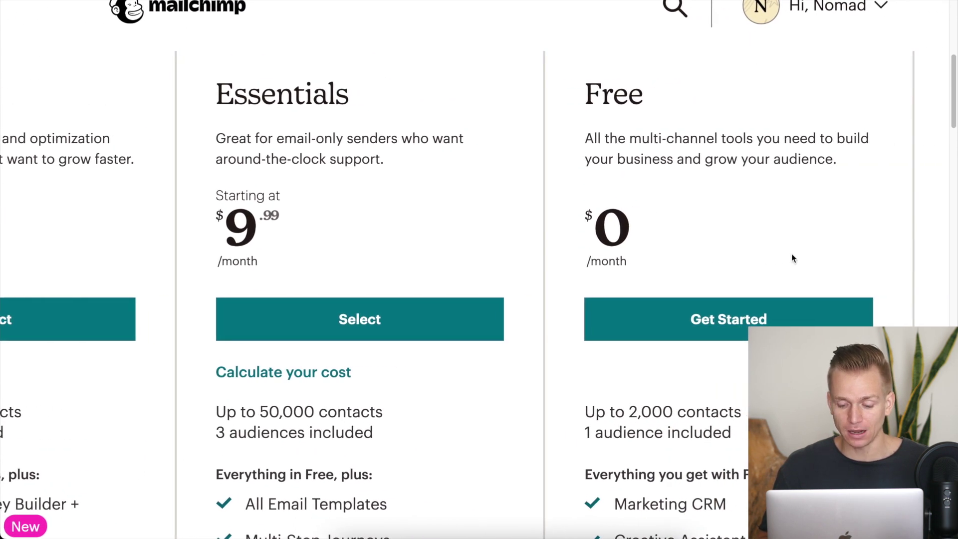
{"action": "scroll", "coordinate": [792, 255], "scroll_direction": "down", "scroll_amount": 4}
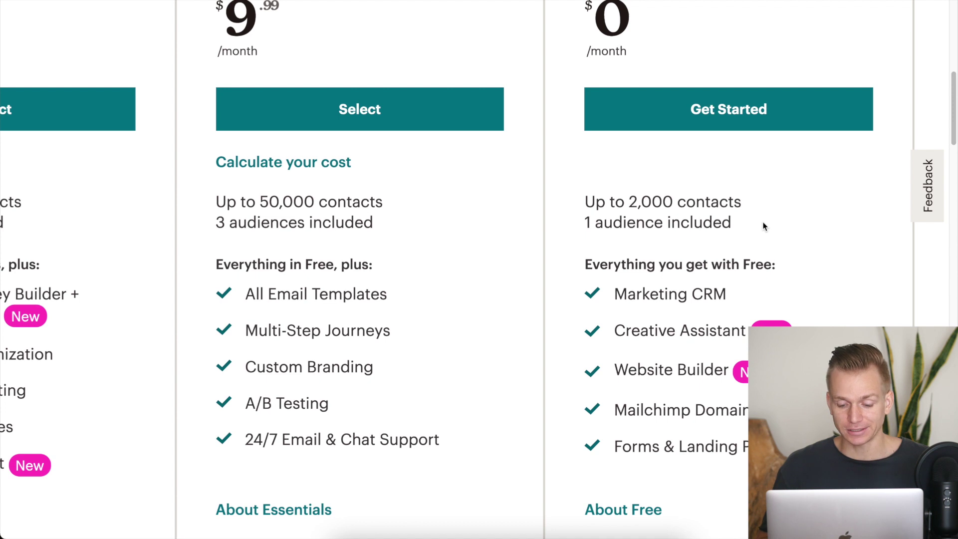
{"action": "scroll", "coordinate": [764, 227], "scroll_direction": "down", "scroll_amount": 3}
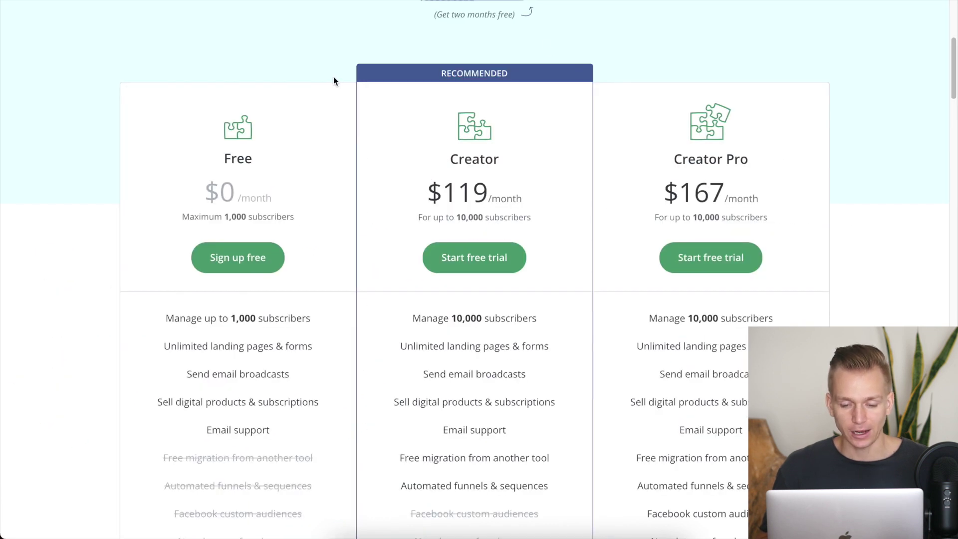
Switch to ConvertKit's pricing page and compare the Free and Creator plans' prices, subscriber limits and included features
{"action": "scroll", "coordinate": [333, 79], "scroll_direction": "up", "scroll_amount": 5}
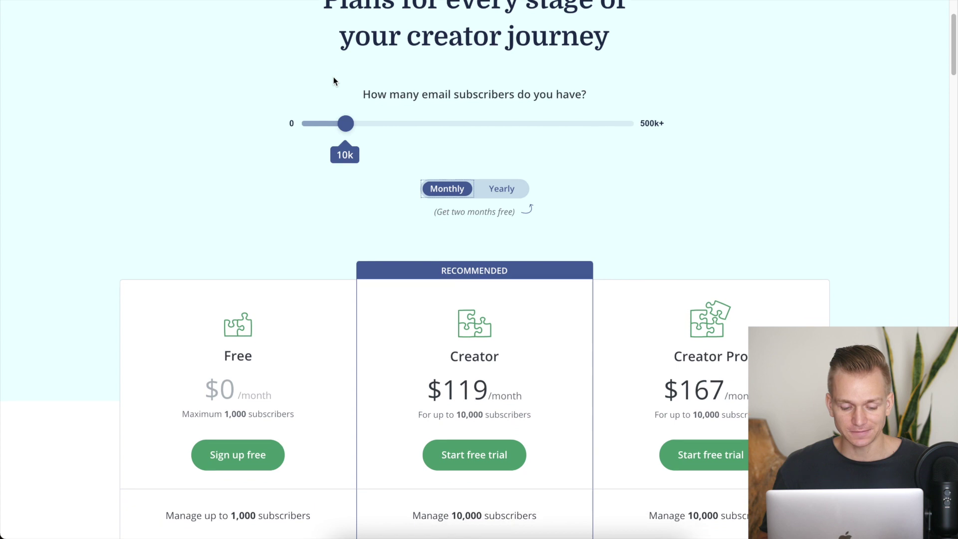
{"action": "scroll", "coordinate": [334, 81], "scroll_direction": "down", "scroll_amount": 5}
{"action": "key", "text": "super+equal"}
{"action": "key", "text": "super+equal"}
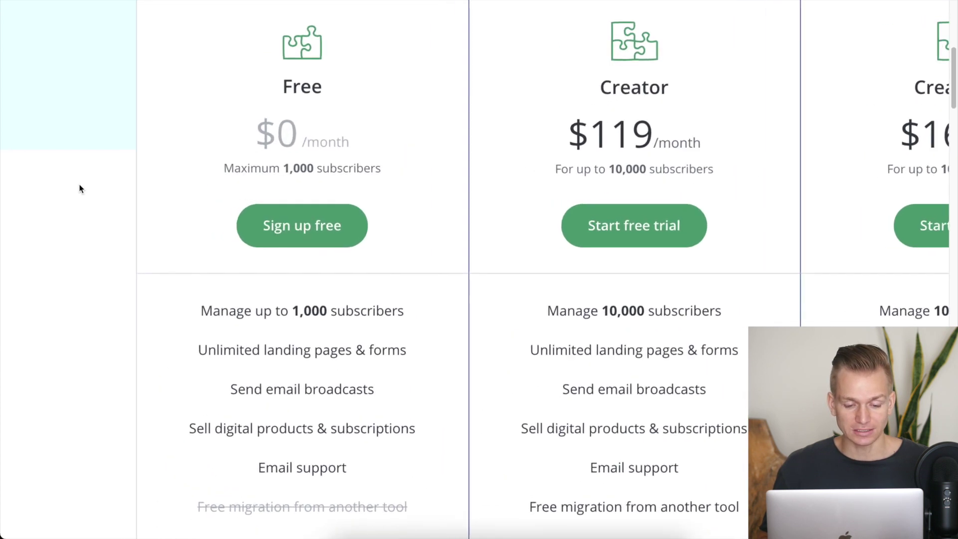
{"action": "scroll", "coordinate": [80, 189], "scroll_direction": "up", "scroll_amount": 2}
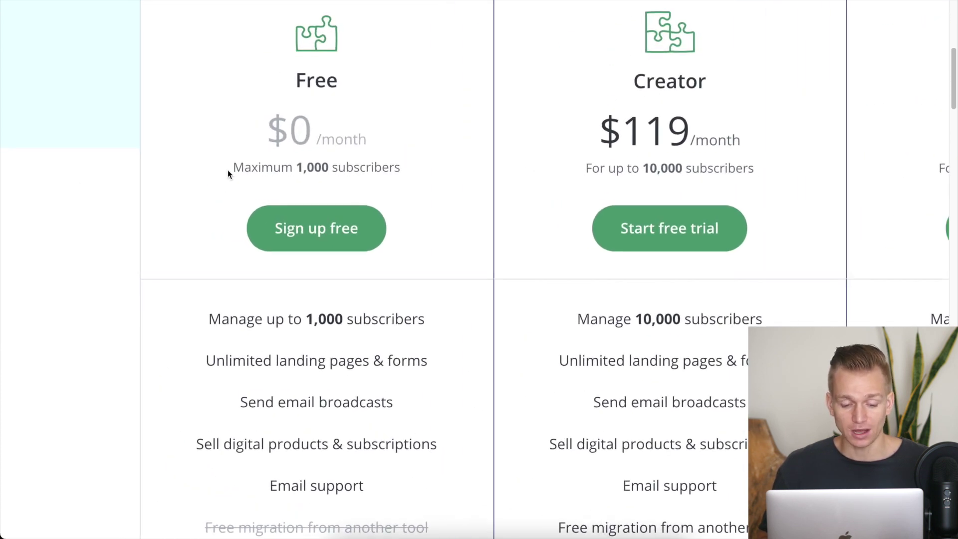
{"action": "scroll", "coordinate": [438, 163], "scroll_direction": "down", "scroll_amount": 2}
{"action": "scroll", "coordinate": [438, 164], "scroll_direction": "down", "scroll_amount": 4}
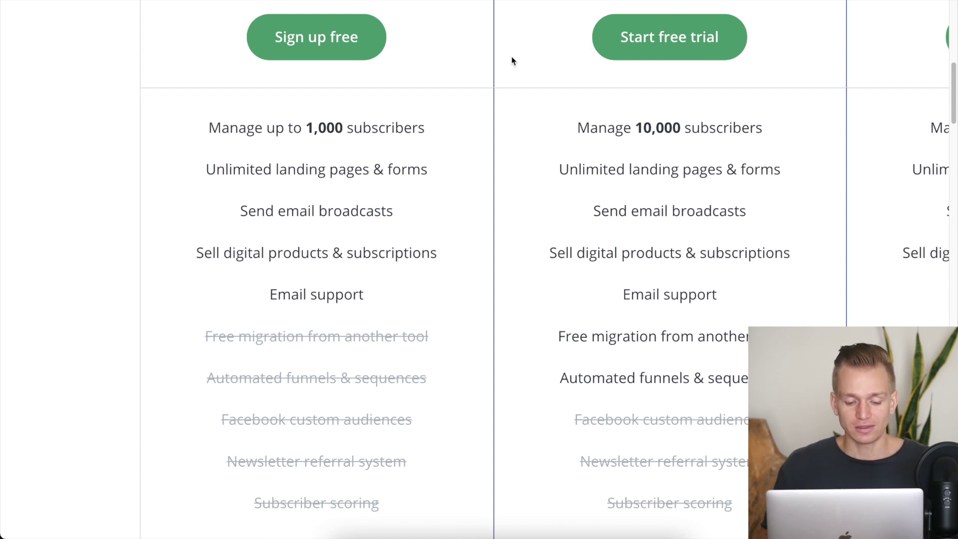
Examine the crossed-out features of ConvertKit's Free plan, highlighting "Automated funnels & sequences", and clear the highlight
{"action": "scroll", "coordinate": [35, 132], "scroll_direction": "down", "scroll_amount": 4}
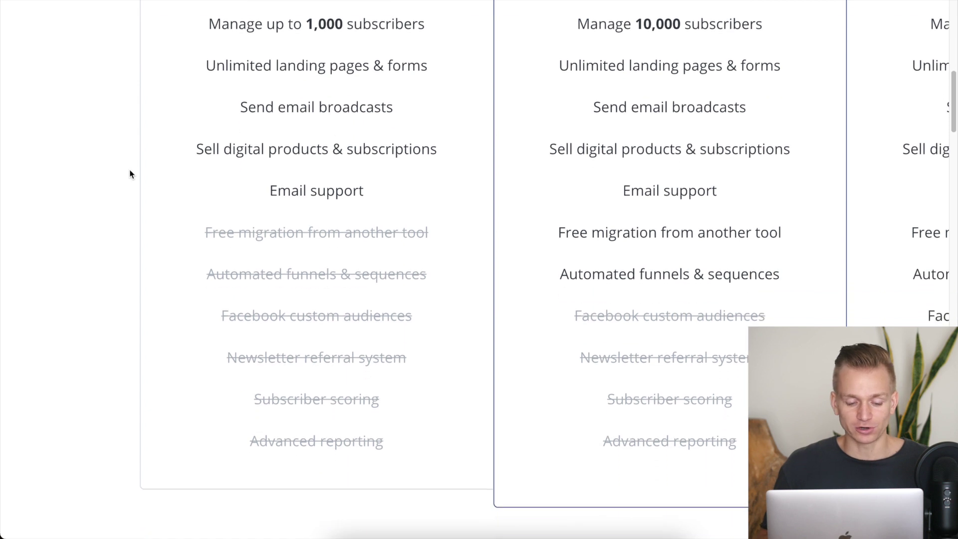
{"action": "left_click_drag", "start_coordinate": [205, 232], "coordinate": [423, 349]}
{"action": "left_click", "coordinate": [423, 350]}
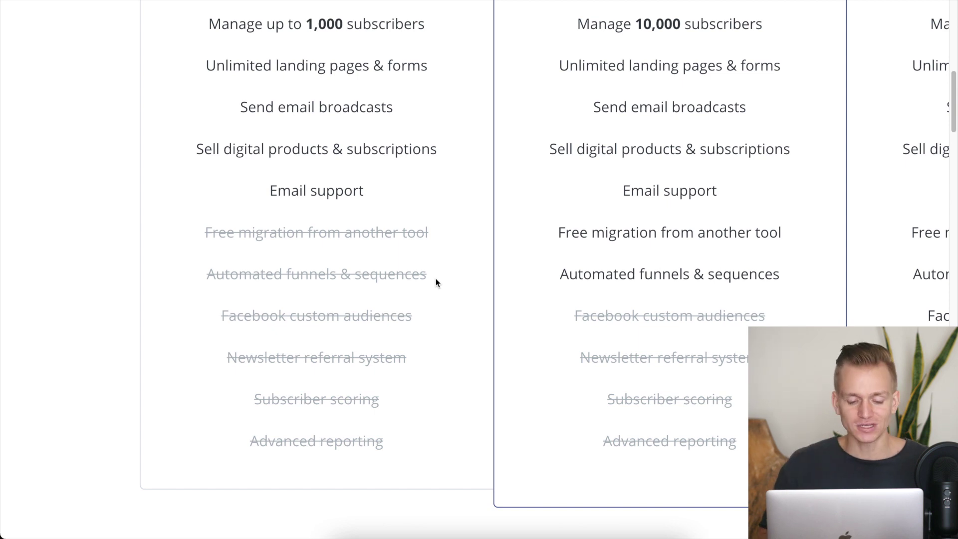
{"action": "scroll", "coordinate": [429, 276], "scroll_direction": "up", "scroll_amount": 1}
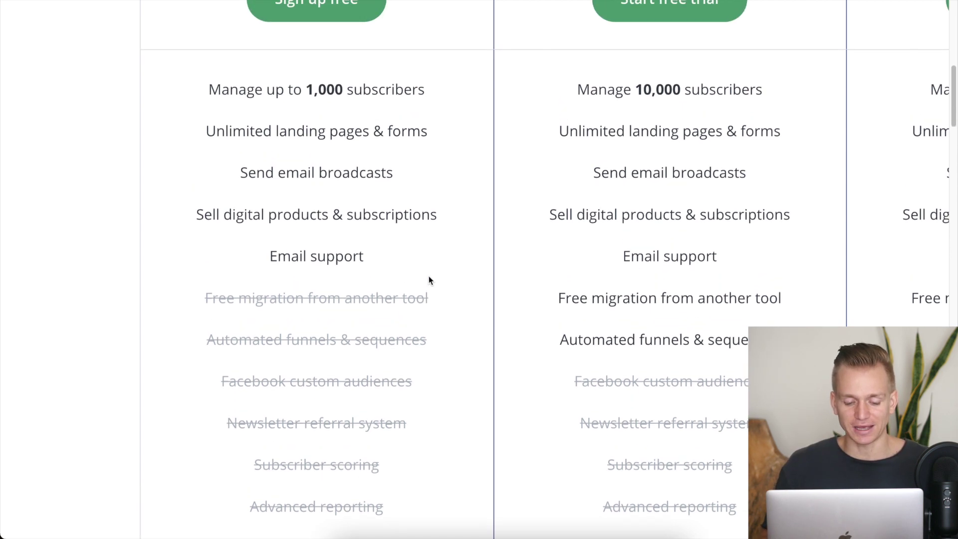
{"action": "left_click_drag", "start_coordinate": [207, 342], "coordinate": [471, 346]}
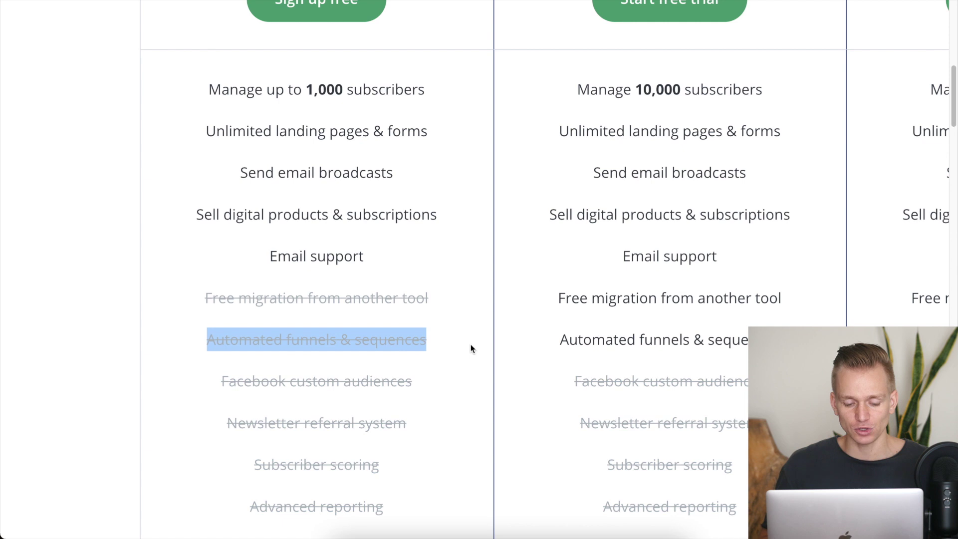
{"action": "left_click", "coordinate": [471, 348]}
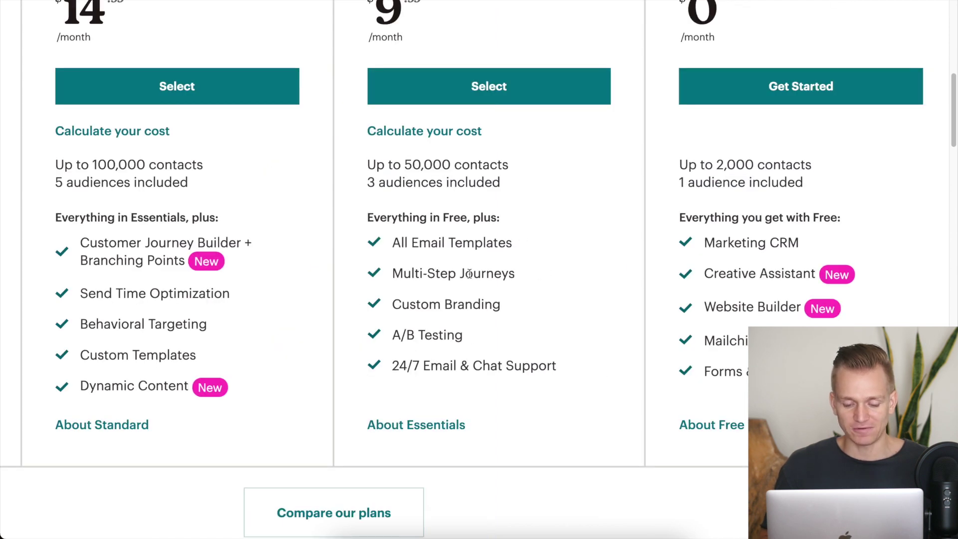
Switch to Mailchimp's pricing page and highlight Multi-Step Journeys under Essentials and Branching Points under Standard
{"action": "left_click_drag", "start_coordinate": [392, 273], "coordinate": [502, 266]}
{"action": "left_click_drag", "start_coordinate": [94, 259], "coordinate": [163, 258]}
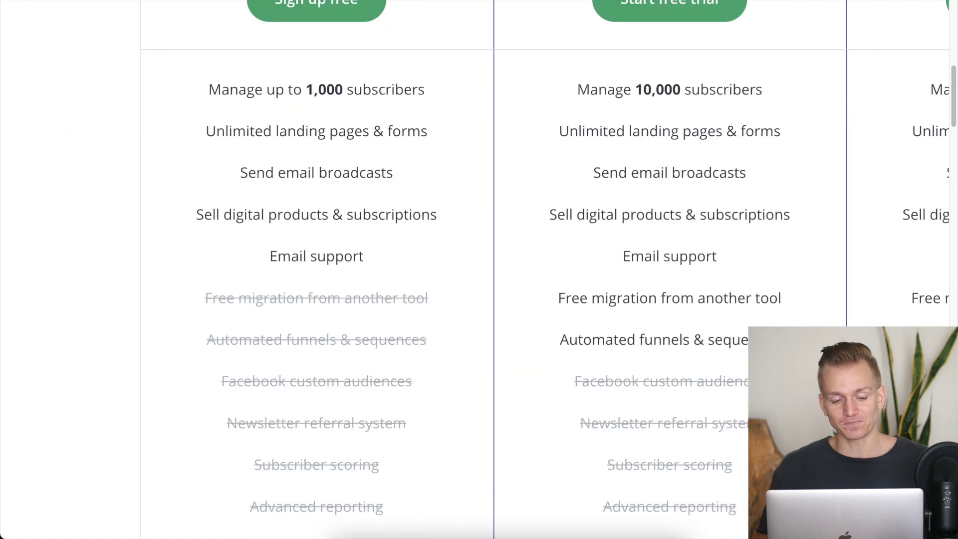
Return to ConvertKit's pricing page and review the Free and Creator plan prices against their feature lists
{"action": "scroll", "coordinate": [405, 163], "scroll_direction": "up", "scroll_amount": 5}
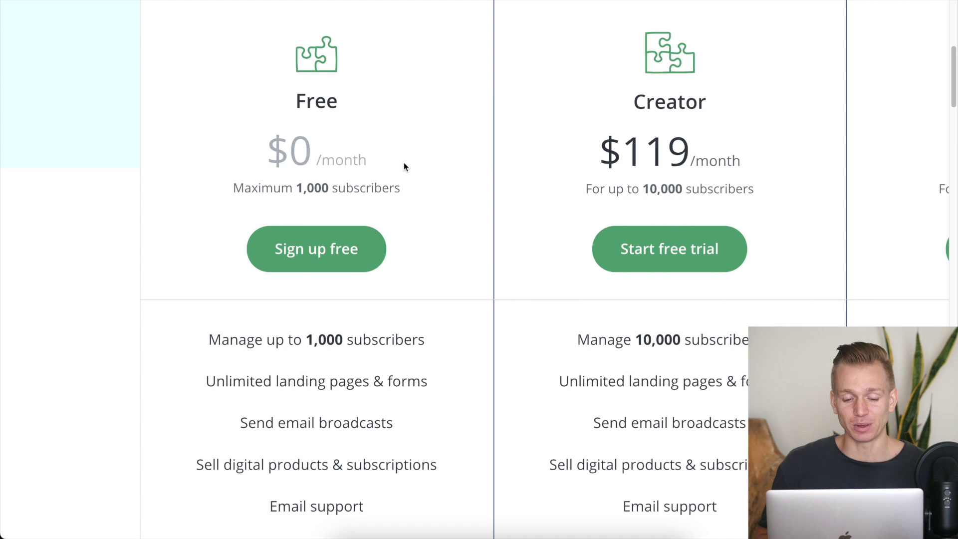
{"action": "scroll", "coordinate": [404, 166], "scroll_direction": "up", "scroll_amount": 2}
{"action": "scroll", "coordinate": [404, 166], "scroll_direction": "down", "scroll_amount": 3}
{"action": "scroll", "coordinate": [404, 164], "scroll_direction": "down", "scroll_amount": 2}
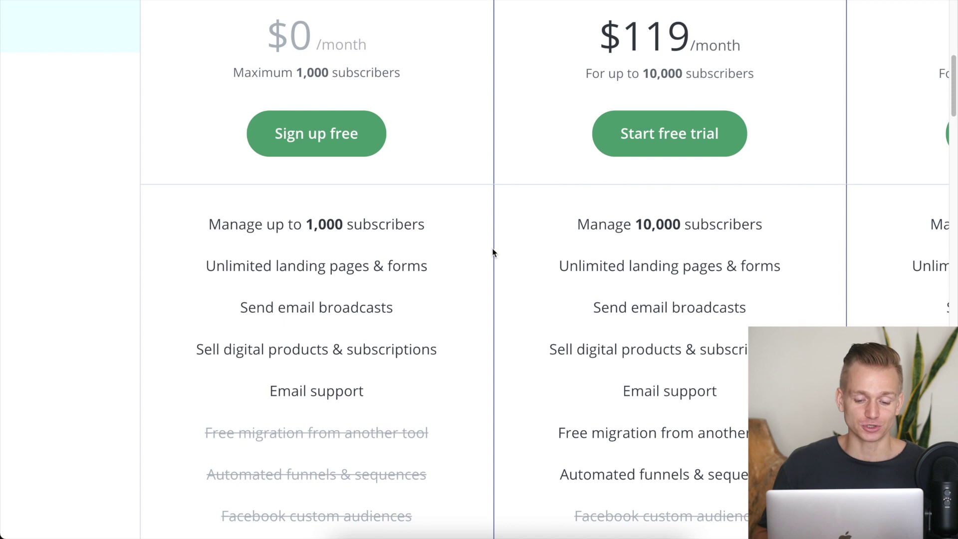
{"action": "scroll", "coordinate": [492, 249], "scroll_direction": "up", "scroll_amount": 3}
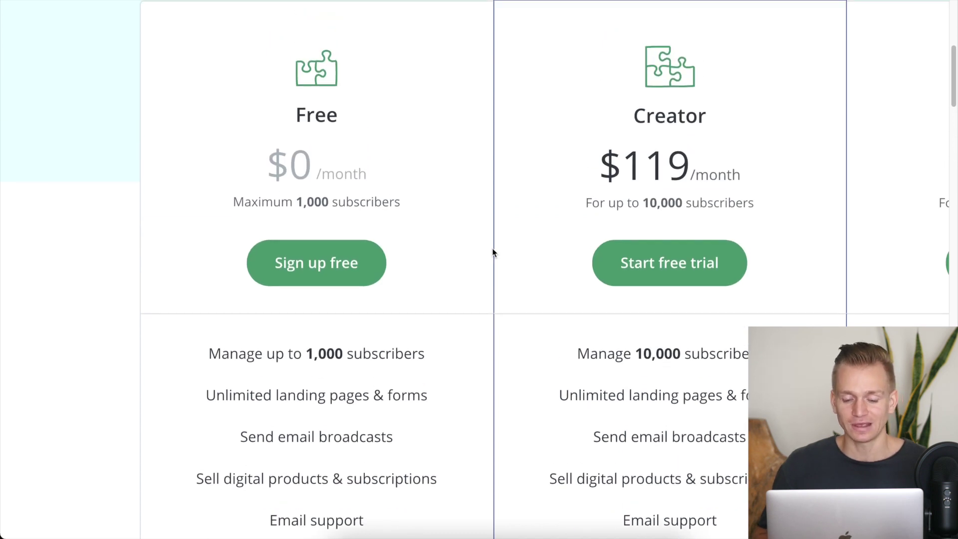